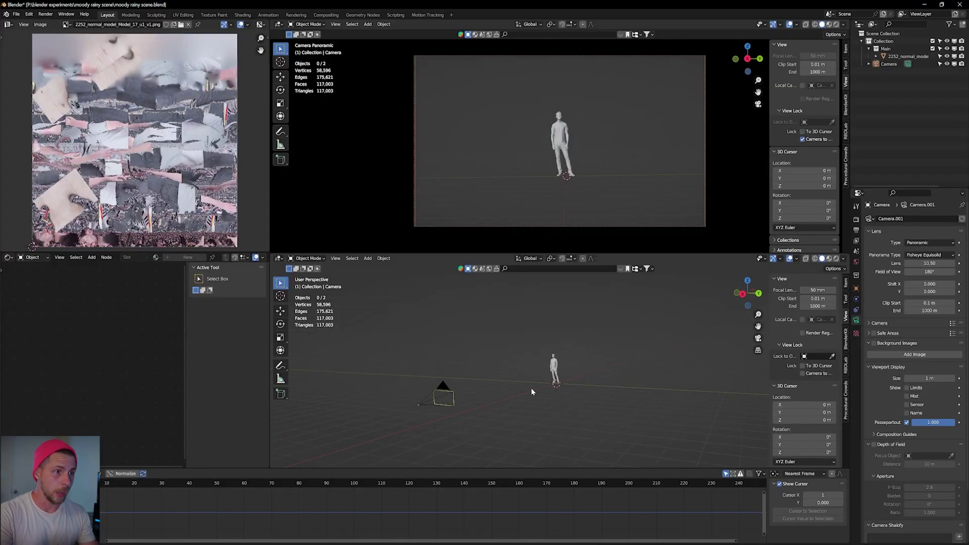
# Step: Delete the camera from the scene, then select the man figure
pyautogui.moveTo(495, 439); pyautogui.dragTo(370, 362)
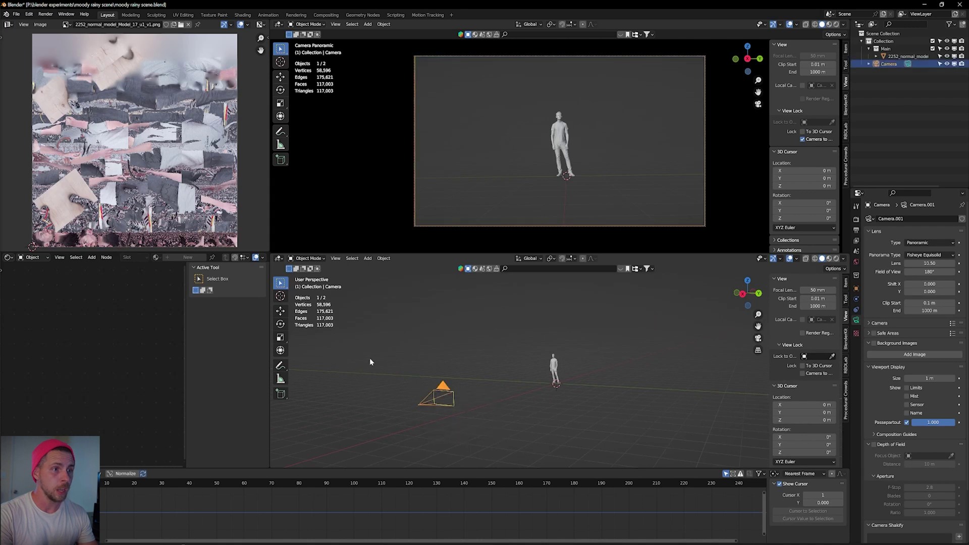
pyautogui.click(415, 377)
pyautogui.click(556, 364)
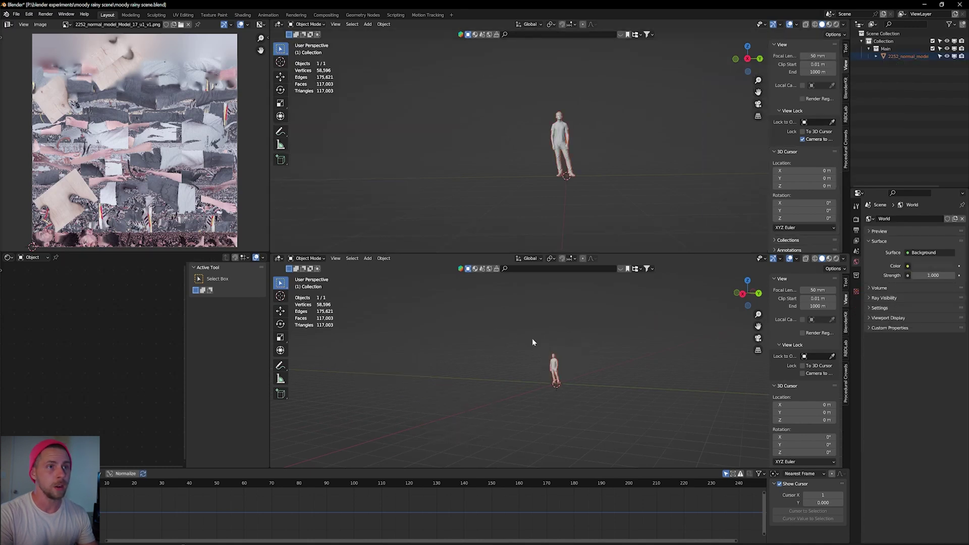
pyautogui.scroll(8, 555, 375)
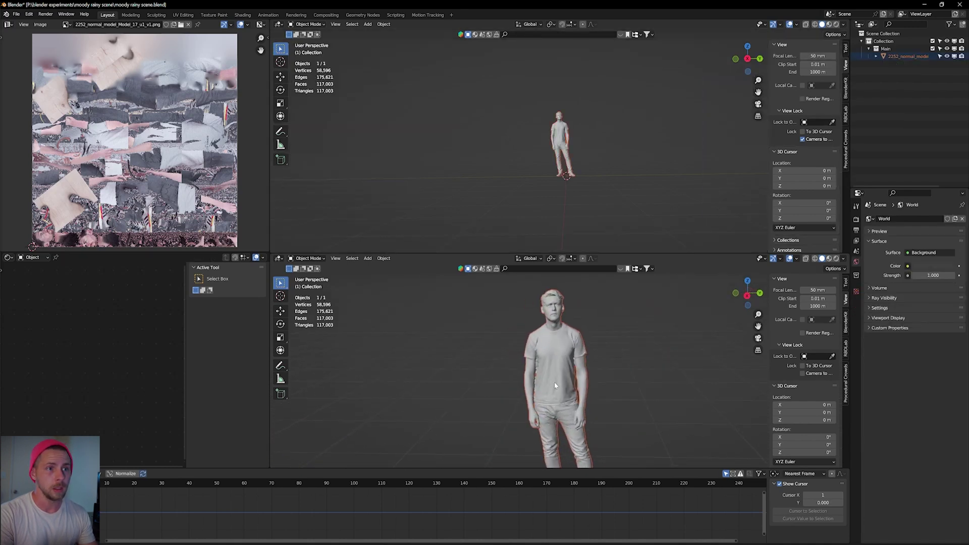
pyautogui.scroll(-8, 556, 383)
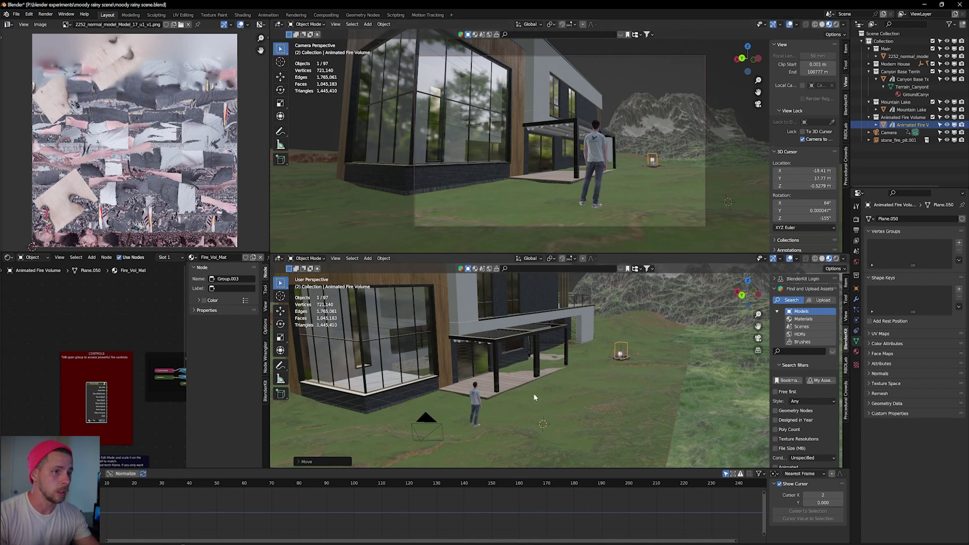
# Step: Orbit to an aerial view of the house with the man on the lawn
pyautogui.moveTo(534, 397); pyautogui.dragTo(565, 406, button='middle')
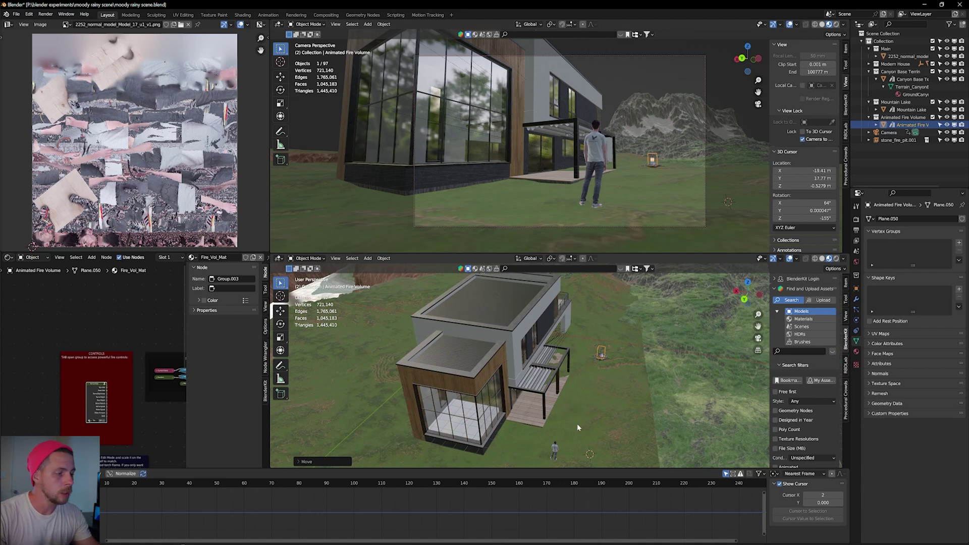
# Step: Add a mesh plane and raise it above the house
pyautogui.hotkey('shift', 'a')
pyautogui.moveTo(565, 405)
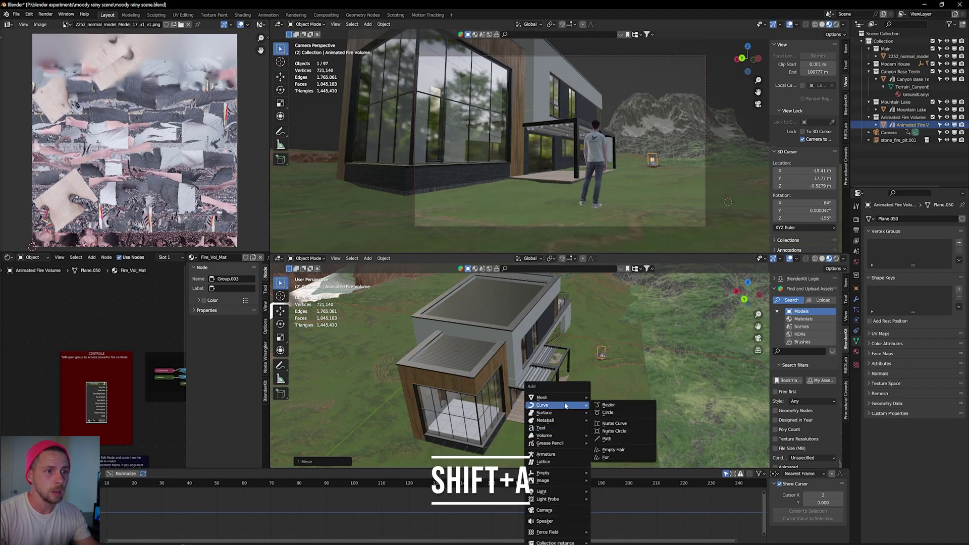
pyautogui.click(610, 399)
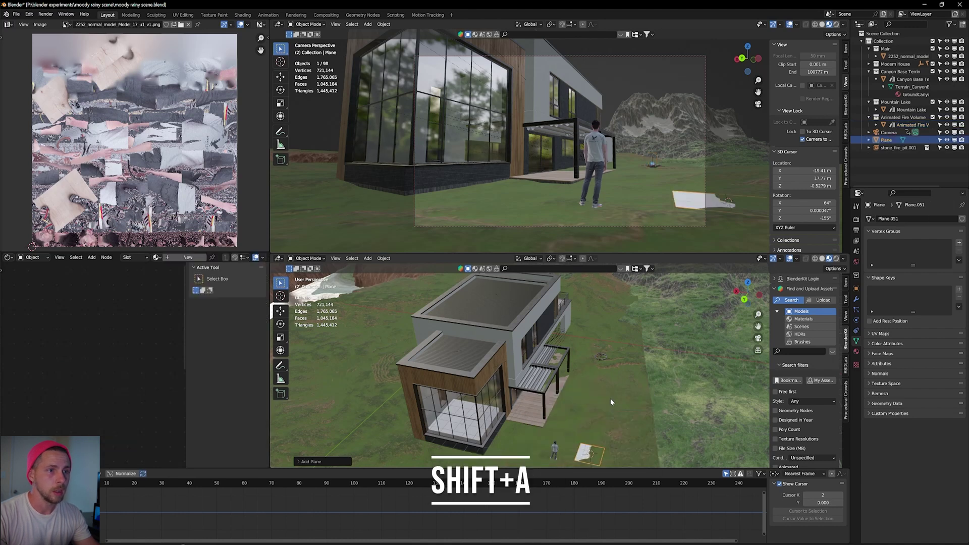
pyautogui.press('g')
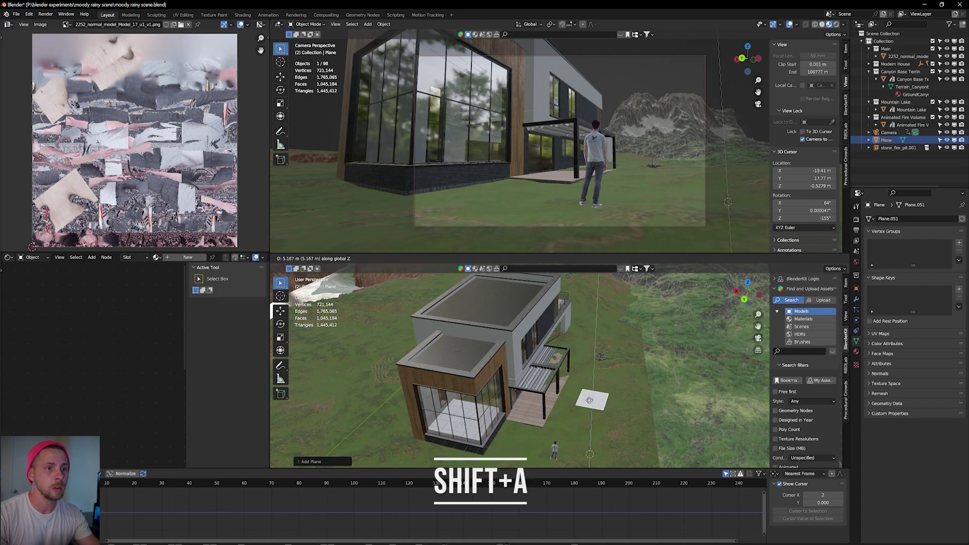
pyautogui.click(597, 365)
# Step: Enlarge the plane and shift it along Y over the house
pyautogui.moveTo(596, 365); pyautogui.dragTo(594, 353, button='middle')
pyautogui.press('s')
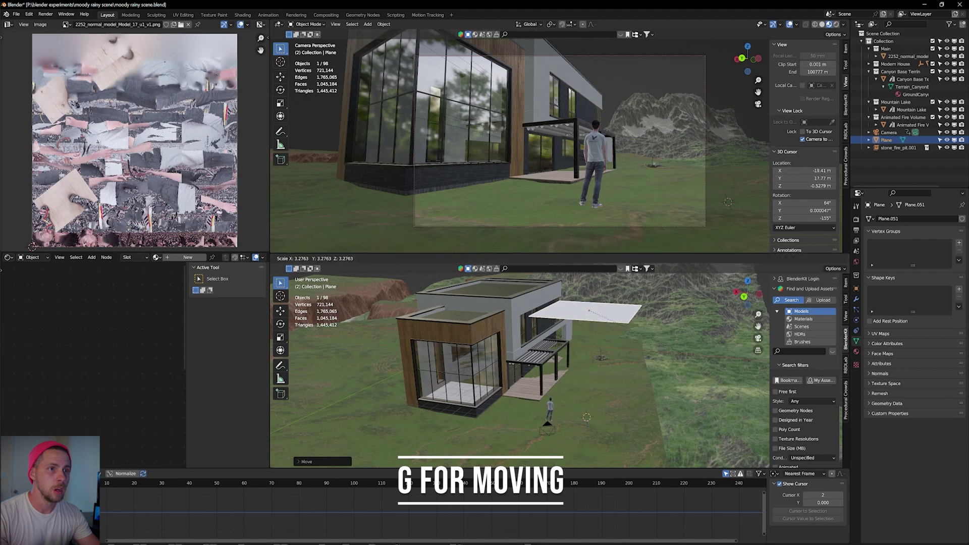
pyautogui.click(602, 356)
pyautogui.moveTo(602, 357); pyautogui.dragTo(437, 437, button='middle')
pyautogui.press('g')
pyautogui.press('y')
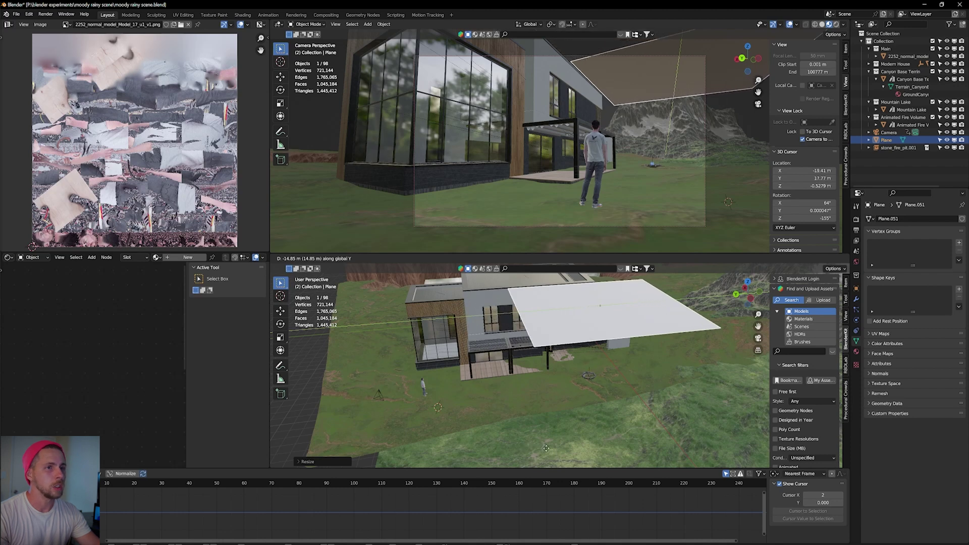
pyautogui.click(544, 469)
pyautogui.press('s')
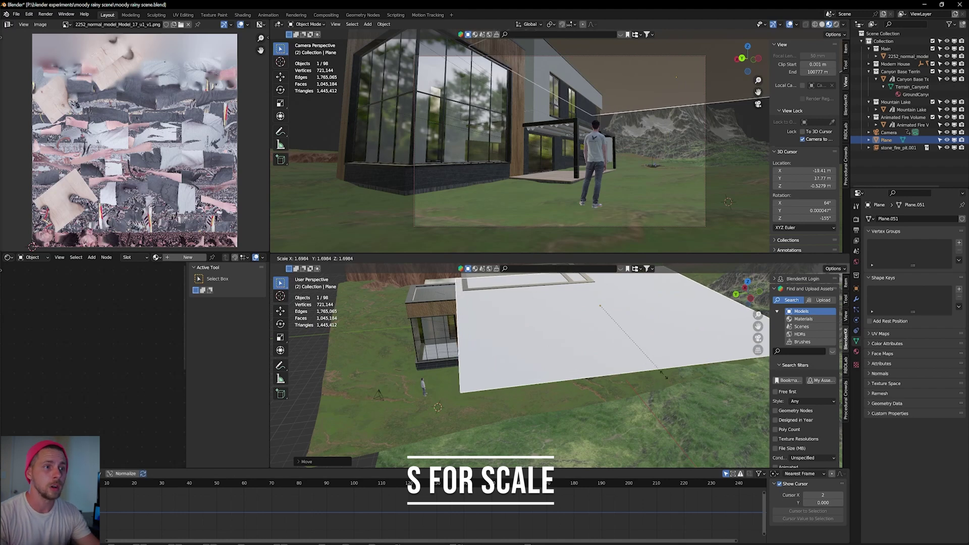
pyautogui.rightClick(674, 378)
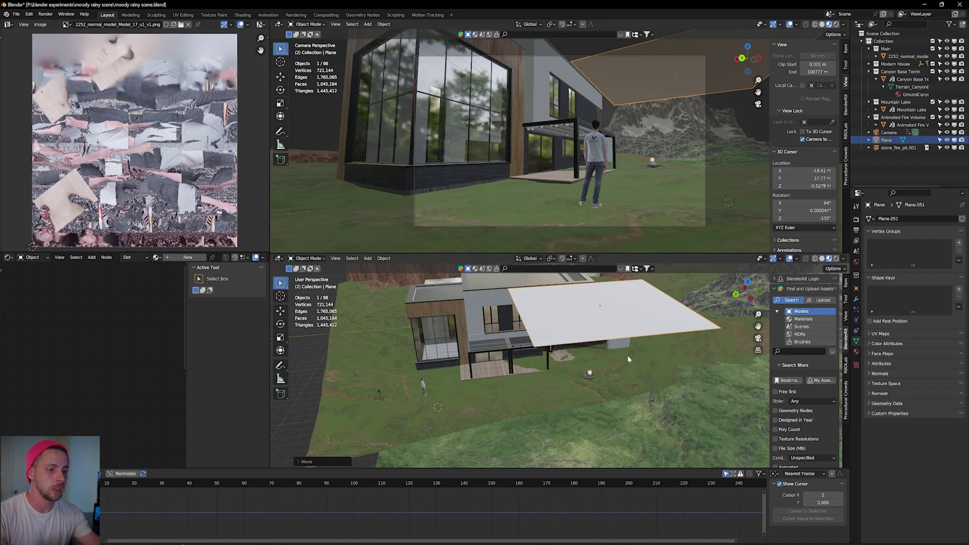
# Step: From the top view, scale the plane past the roof and centre it along X
pyautogui.press('KP_7')
pyautogui.scroll(-1, 522, 372)
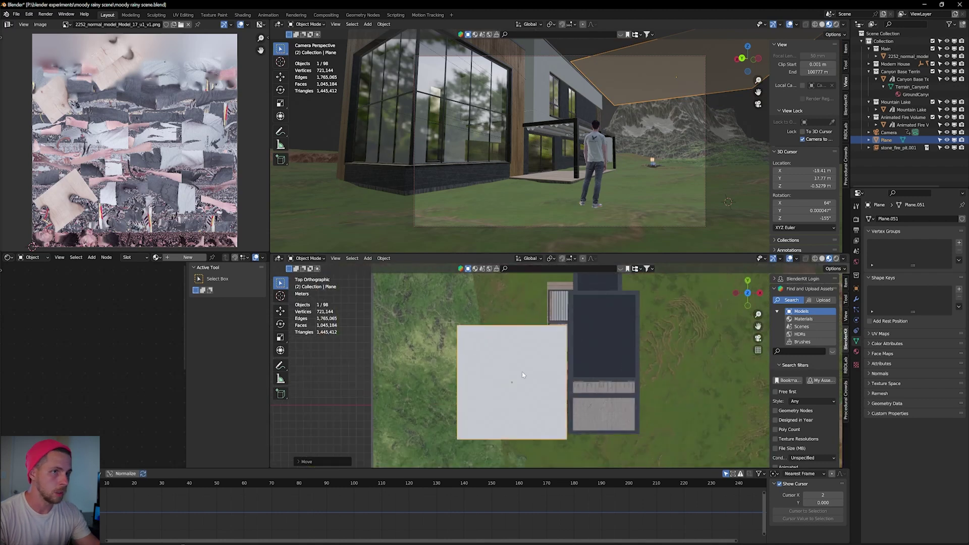
pyautogui.press('g')
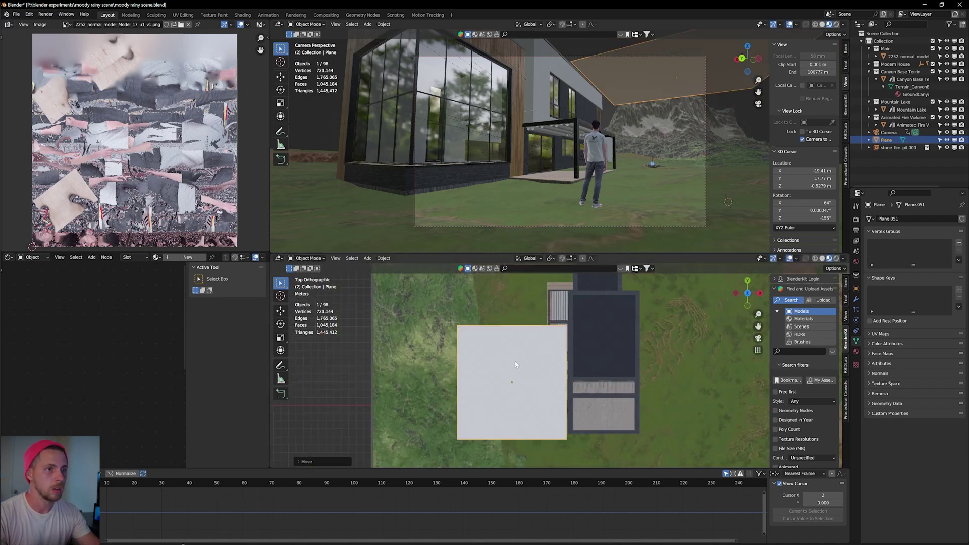
pyautogui.press('s')
pyautogui.click(581, 353)
pyautogui.moveTo(581, 354); pyautogui.dragTo(617, 329, button='middle')
pyautogui.press('g')
pyautogui.press('x')
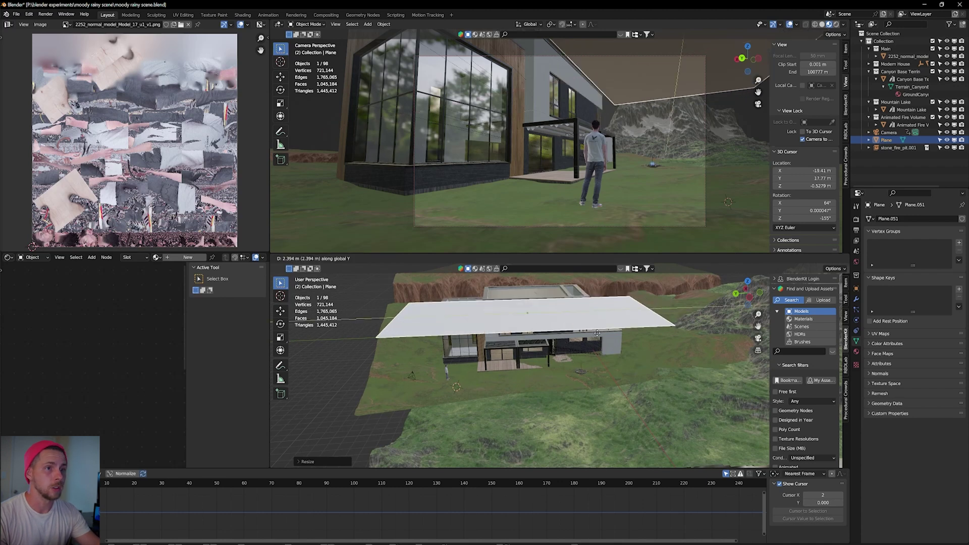
pyautogui.click(612, 328)
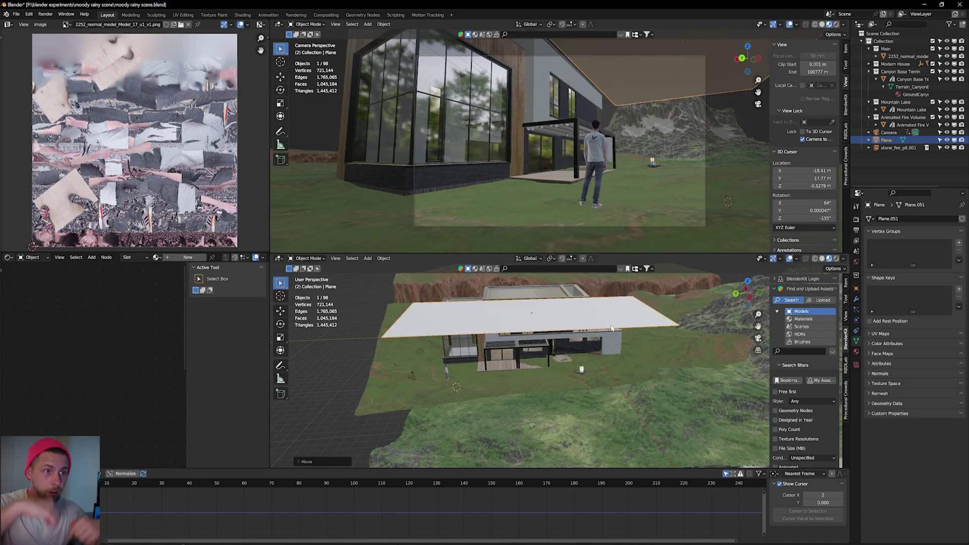
# Step: Orbit around the house to check the plane hangs above the roof
pyautogui.scroll(2, 552, 371)
pyautogui.scroll(-1, 523, 373)
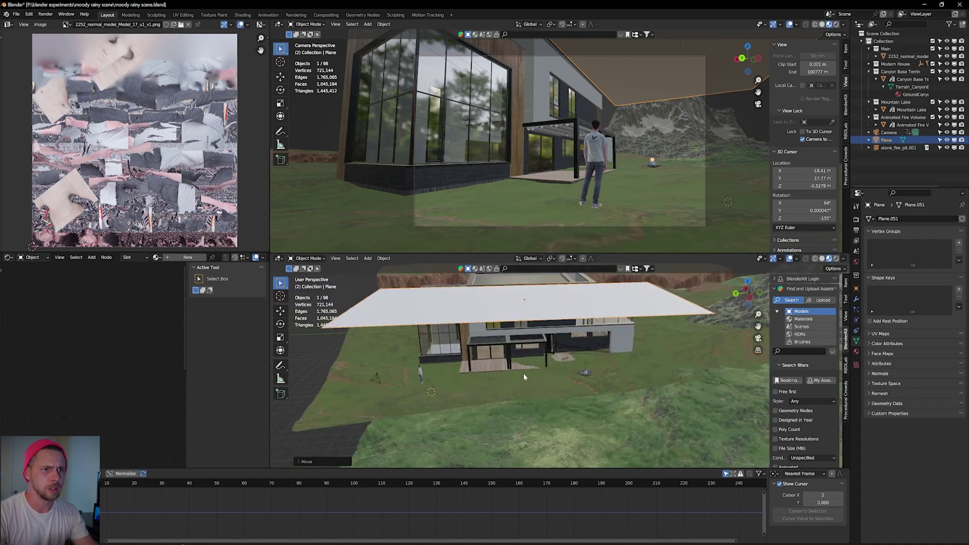
pyautogui.moveTo(523, 374); pyautogui.dragTo(544, 368, button='middle')
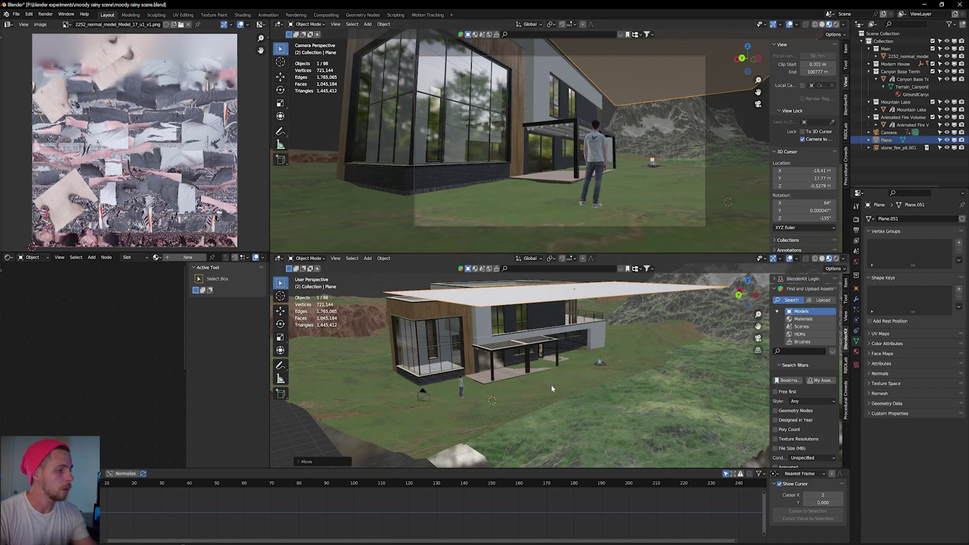
pyautogui.moveTo(552, 384)
pyautogui.mouseDown(button='middle')
pyautogui.moveTo(540, 388)
pyautogui.moveTo(556, 388)
pyautogui.mouseUp(button='middle')
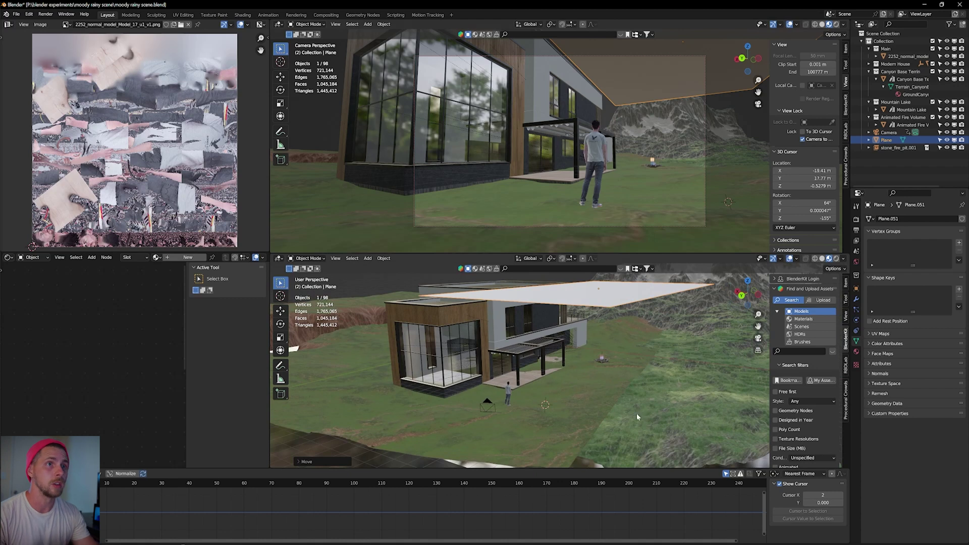
pyautogui.moveTo(575, 372); pyautogui.dragTo(639, 346, button='middle')
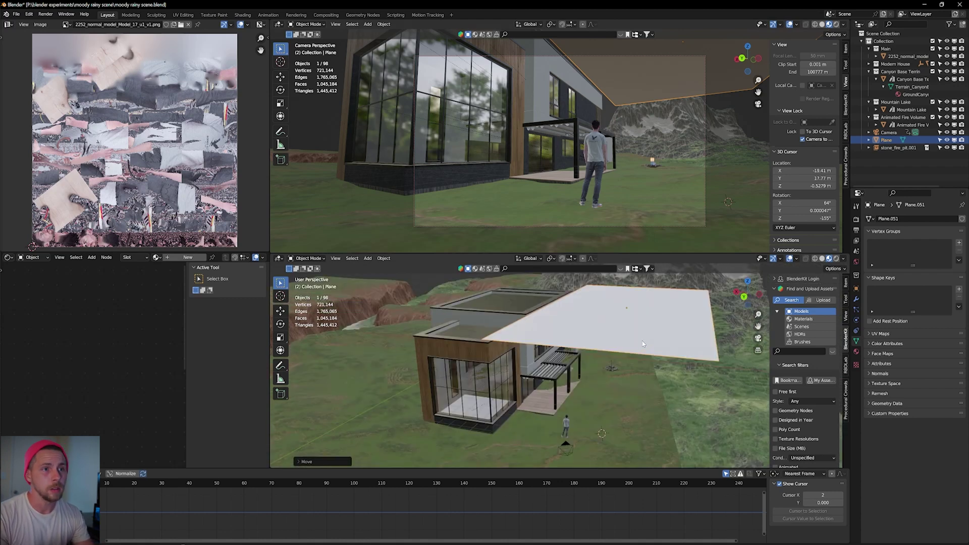
pyautogui.hotkey('ctrl', 'a')
# Step: Apply the plane's scale, add a particle system (1,000 particles, lifetime 50), and preview it falling
pyautogui.click(628, 357)
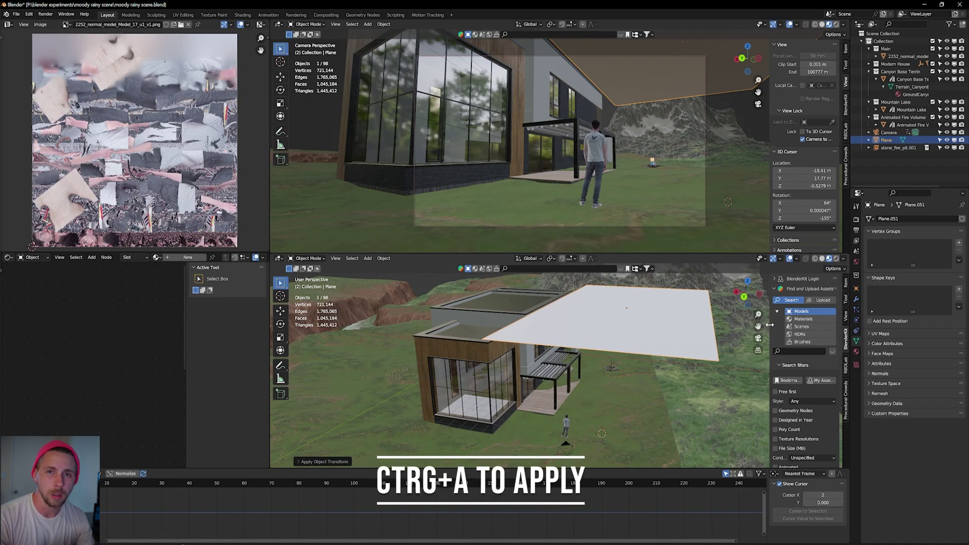
pyautogui.click(857, 310)
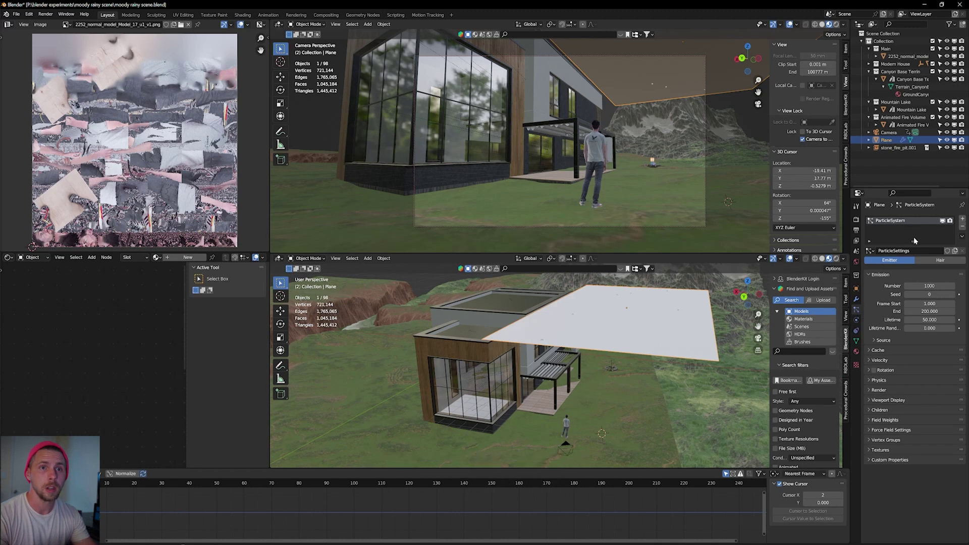
pyautogui.press('space')
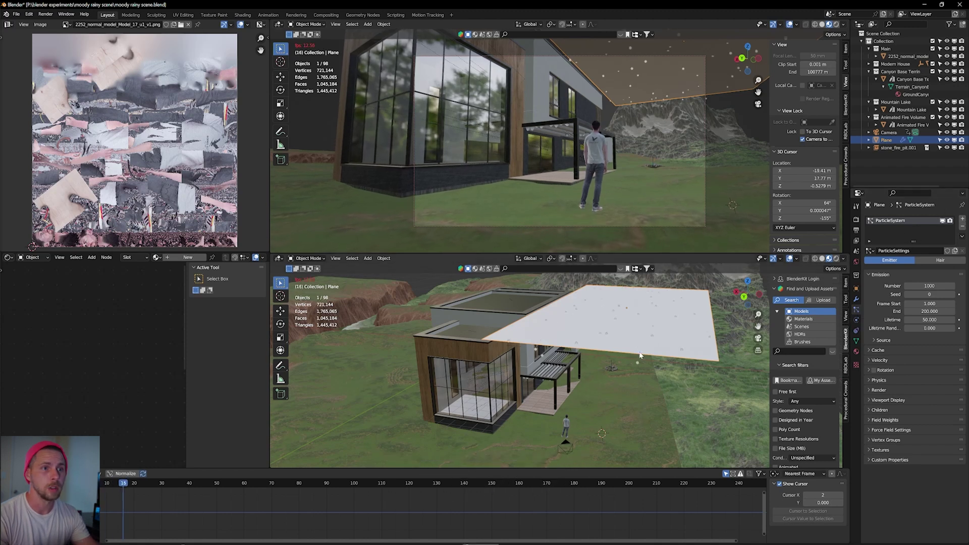
pyautogui.moveTo(623, 396); pyautogui.dragTo(627, 377, button='middle')
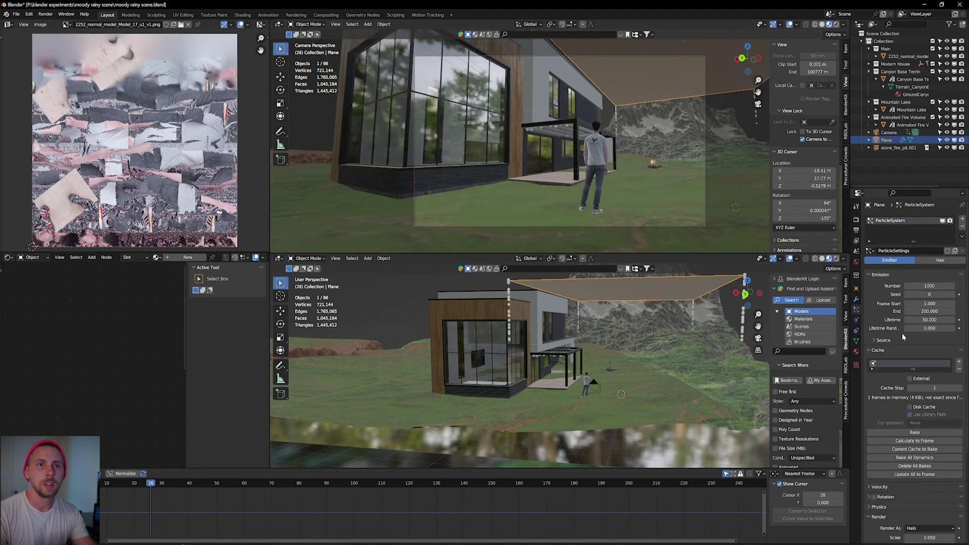
pyautogui.scroll(-5, 902, 334)
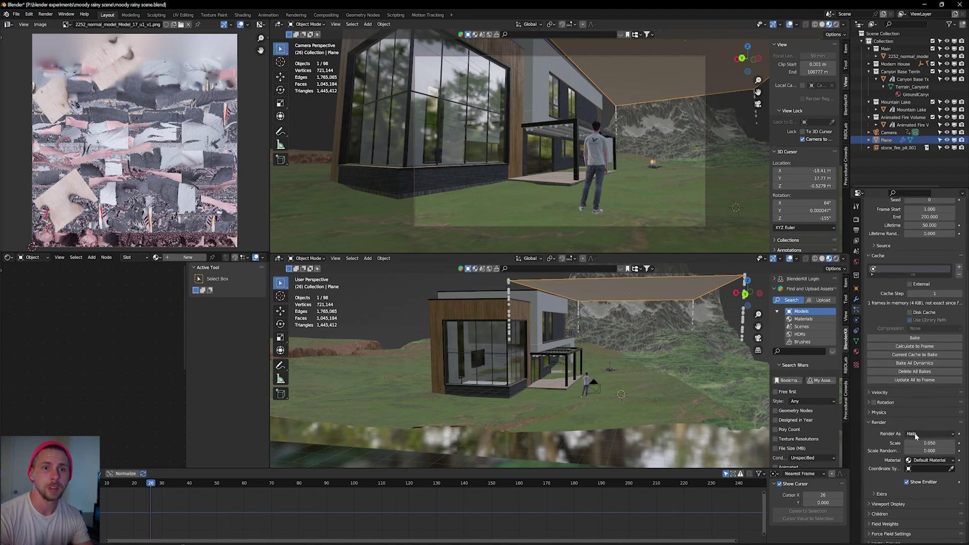
# Step: Render the particles as Object instances and place the 3D cursor on the ground
pyautogui.click(902, 435)
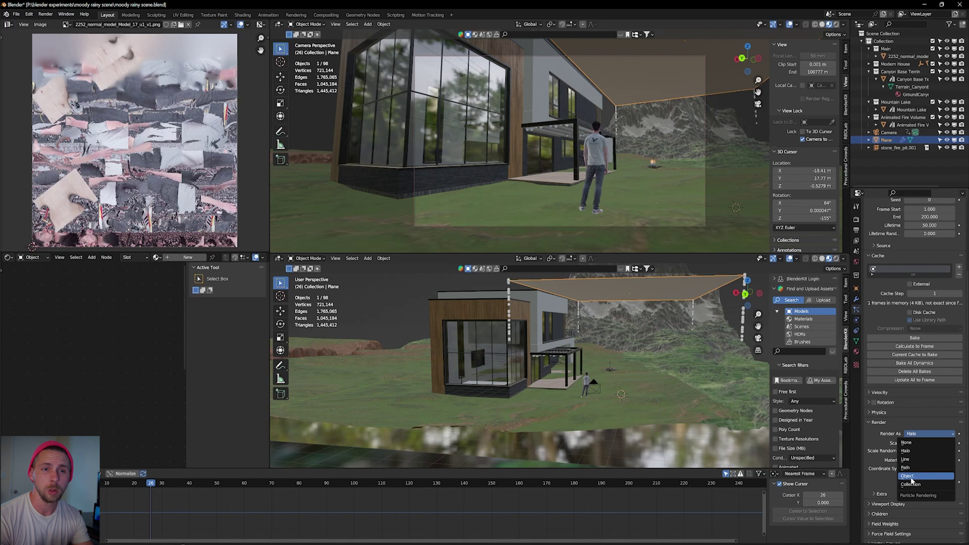
pyautogui.click(911, 478)
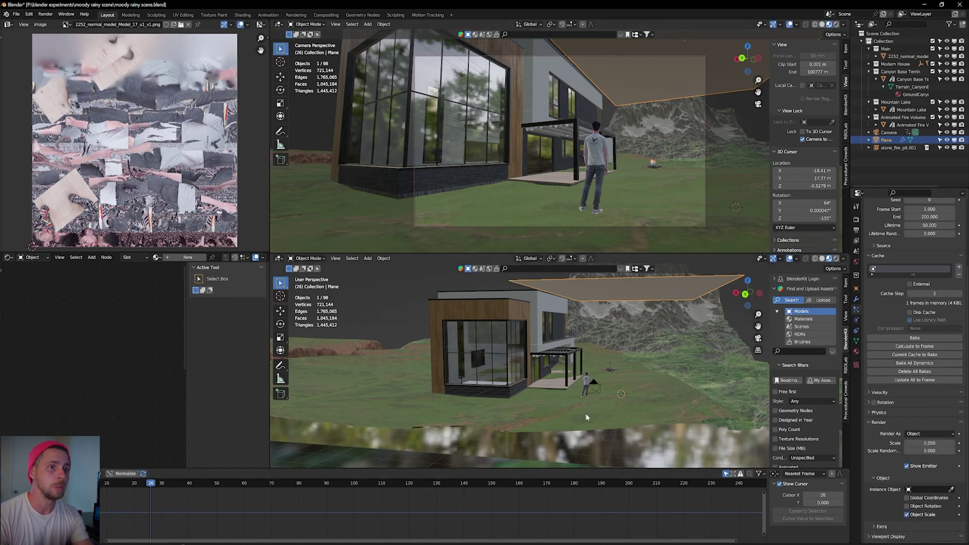
pyautogui.scroll(6, 572, 404)
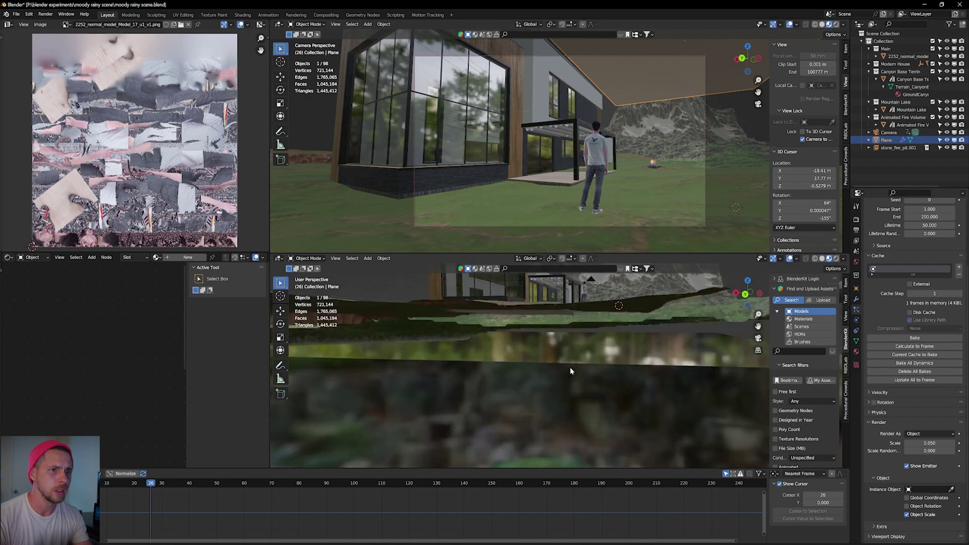
pyautogui.keyDown('shift'); pyautogui.rightClick(570, 384); pyautogui.keyUp('shift')
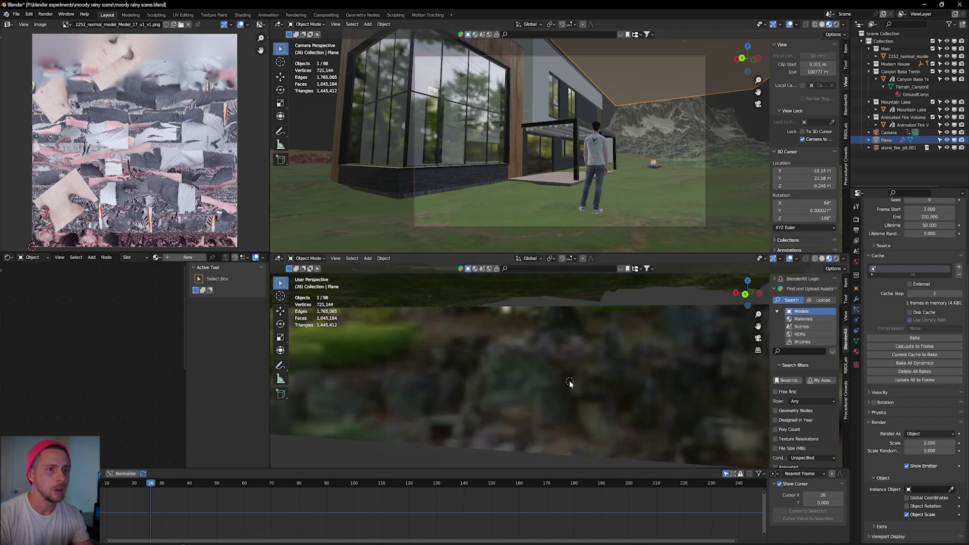
# Step: Add an icosphere at the 3D cursor with Subdivisions set to 1
pyautogui.hotkey('shift', 'a')
pyautogui.moveTo(575, 382)
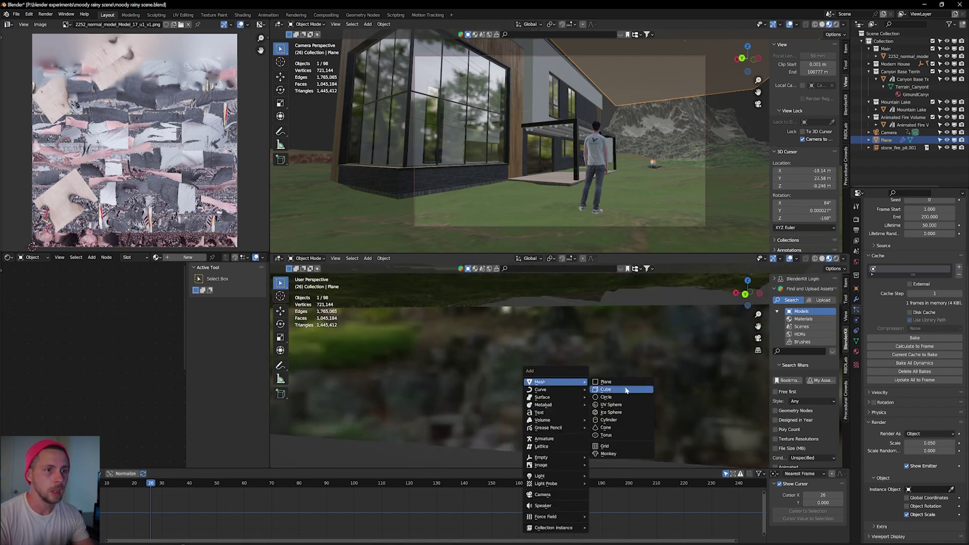
pyautogui.click(615, 413)
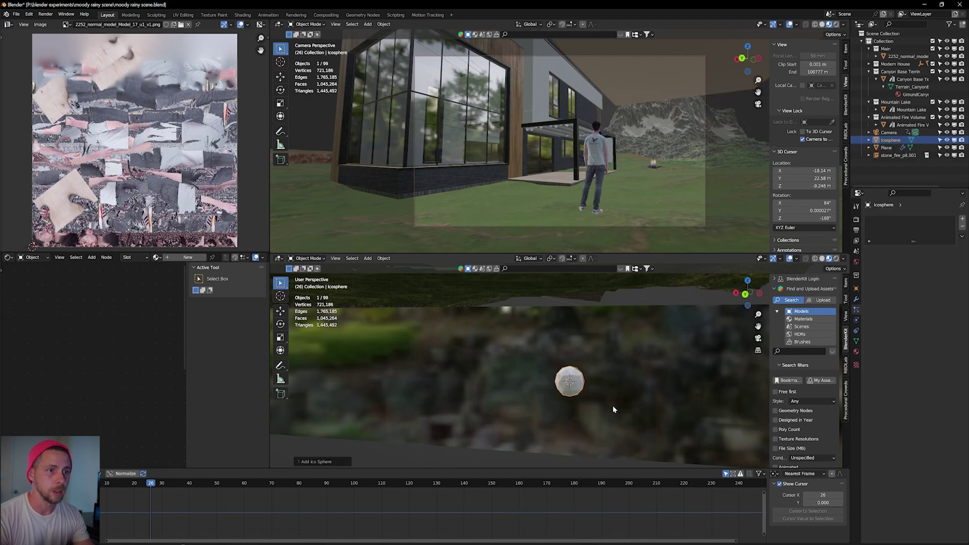
pyautogui.click(298, 461)
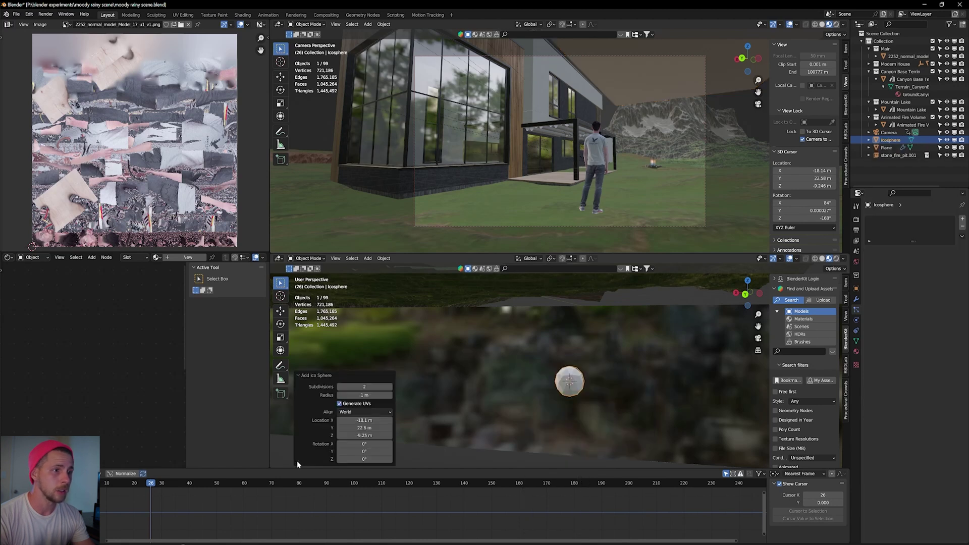
pyautogui.click(362, 386)
pyautogui.write('1')
pyautogui.press('Return')
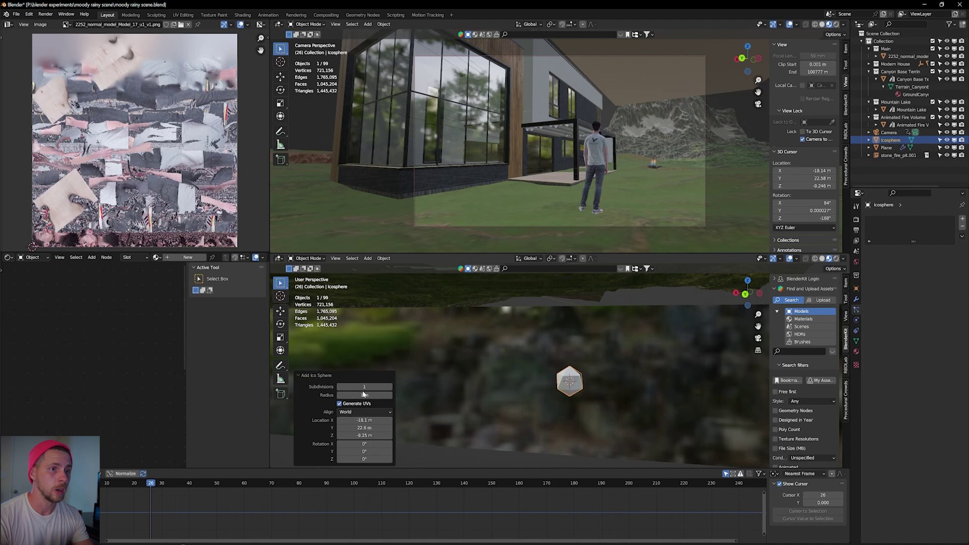
# Step: Shade the icosphere smooth, scale it to 0.743, then stretch it 1.516 along Z
pyautogui.moveTo(612, 388); pyautogui.dragTo(573, 394, button='middle')
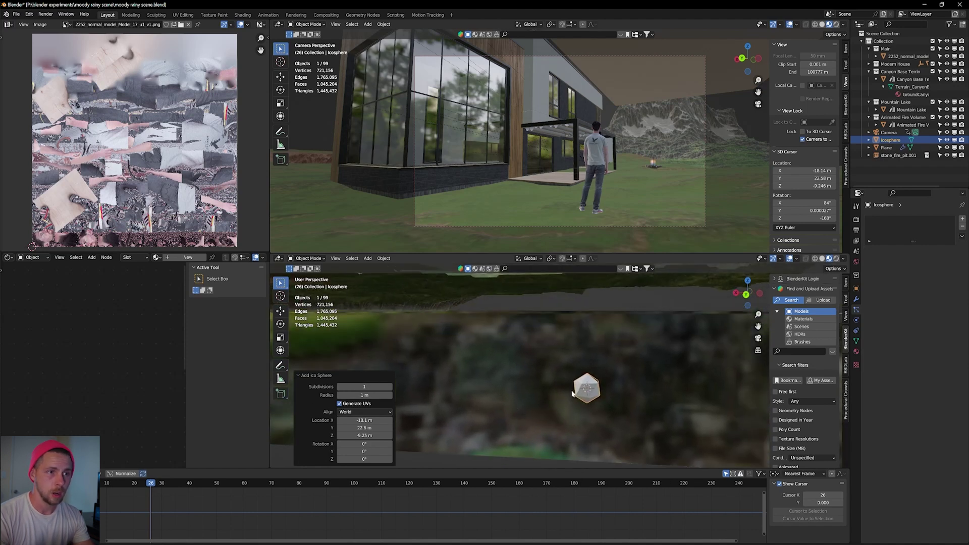
pyautogui.rightClick(585, 398)
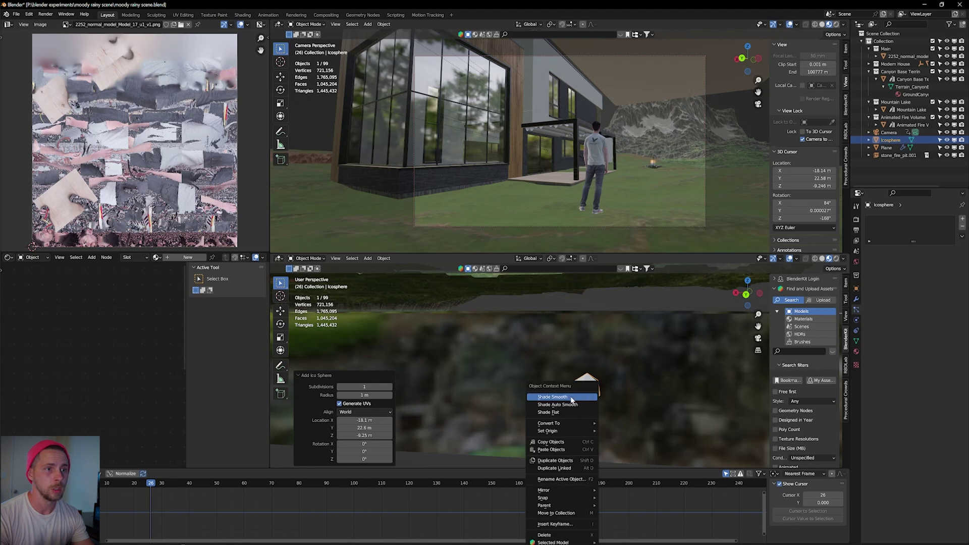
pyautogui.click(571, 398)
pyautogui.moveTo(588, 398); pyautogui.dragTo(585, 398, button='middle')
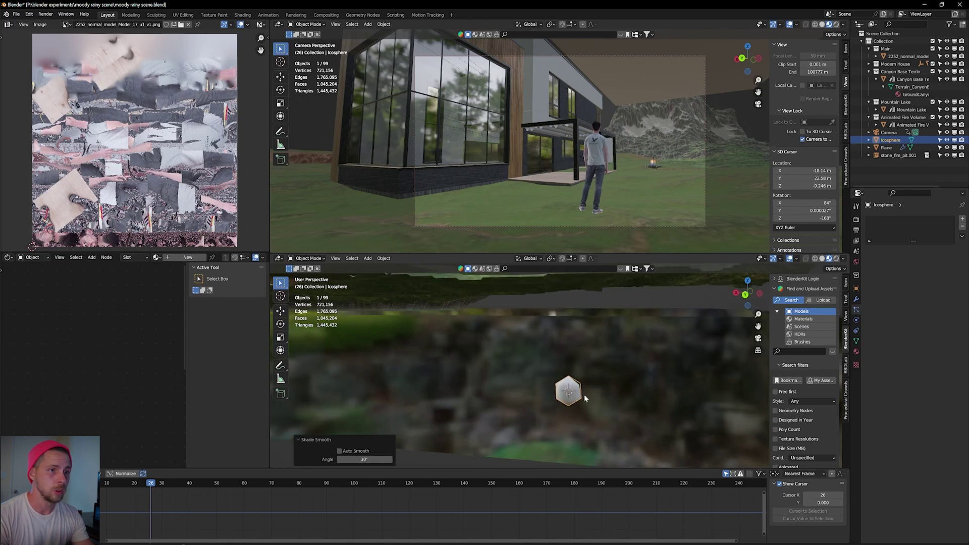
pyautogui.press('s')
pyautogui.click(606, 410)
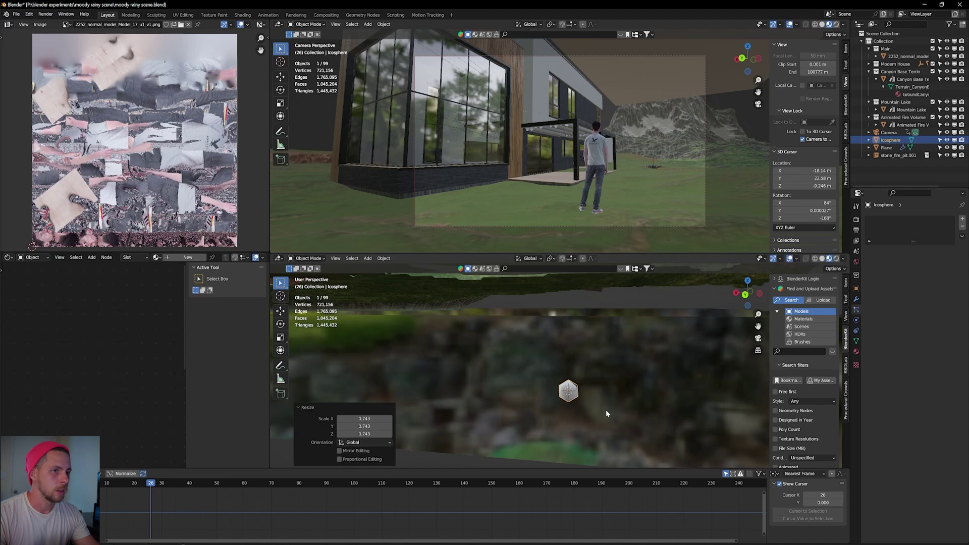
pyautogui.press('s')
pyautogui.press('z')
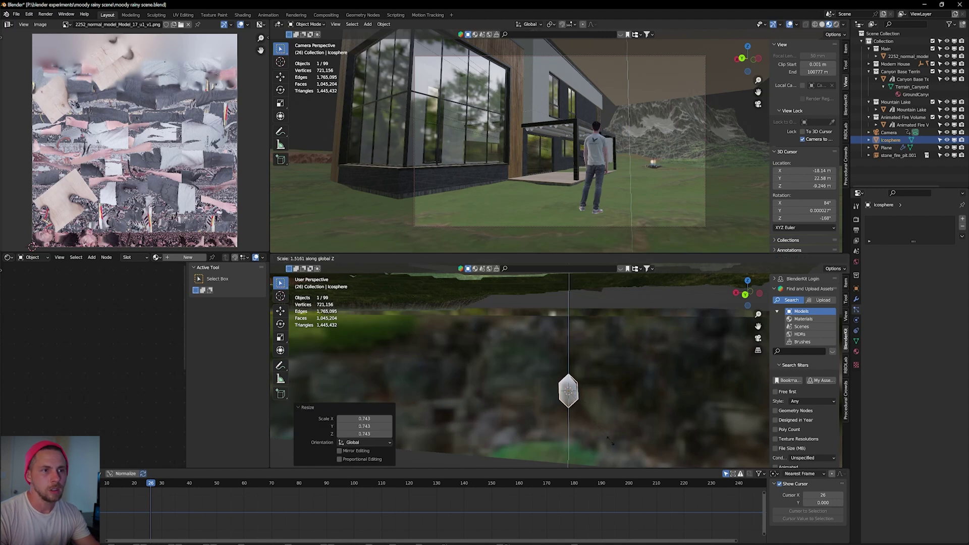
pyautogui.click(602, 434)
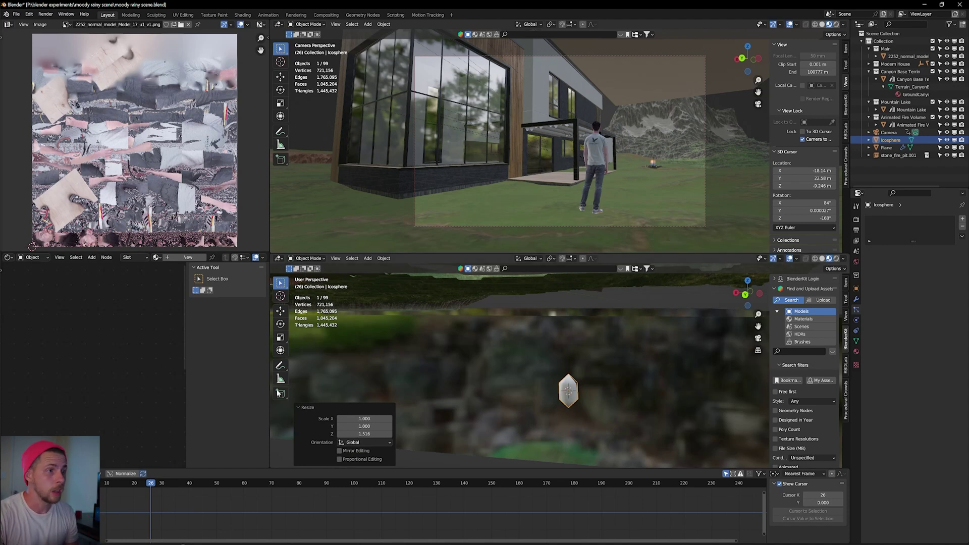
# Step: Create a new material for the icosphere and delete its Principled BSDF node
pyautogui.click(178, 259)
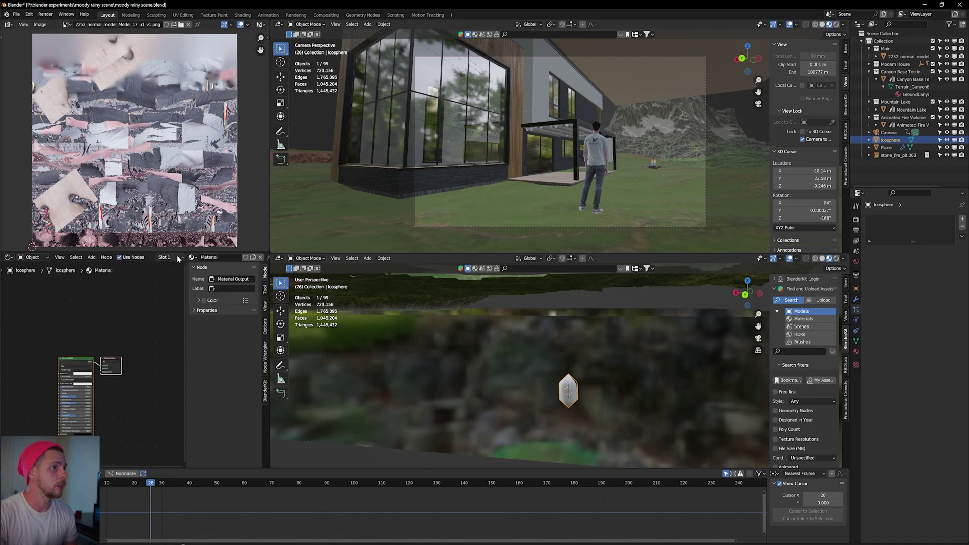
pyautogui.moveTo(78, 391); pyautogui.dragTo(94, 392, button='middle')
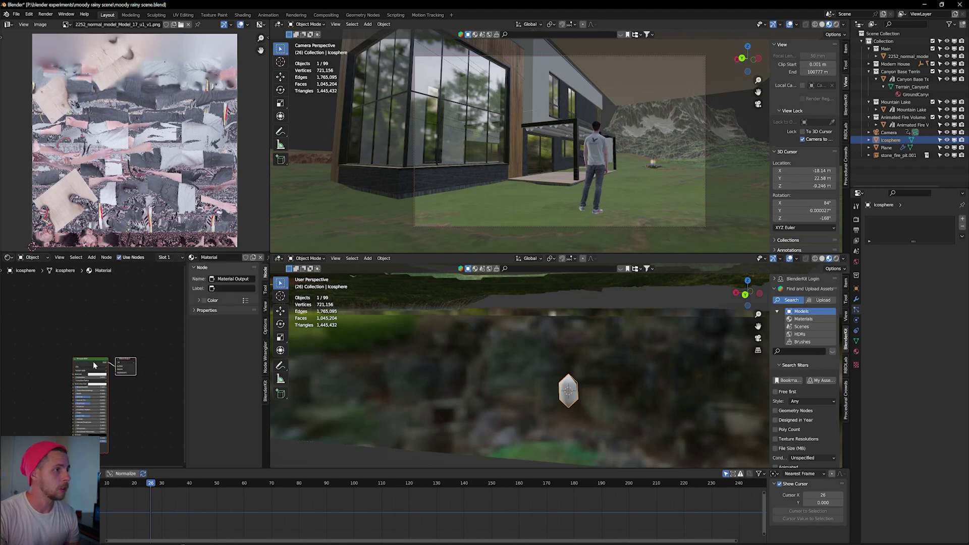
pyautogui.click(93, 364)
pyautogui.press('x')
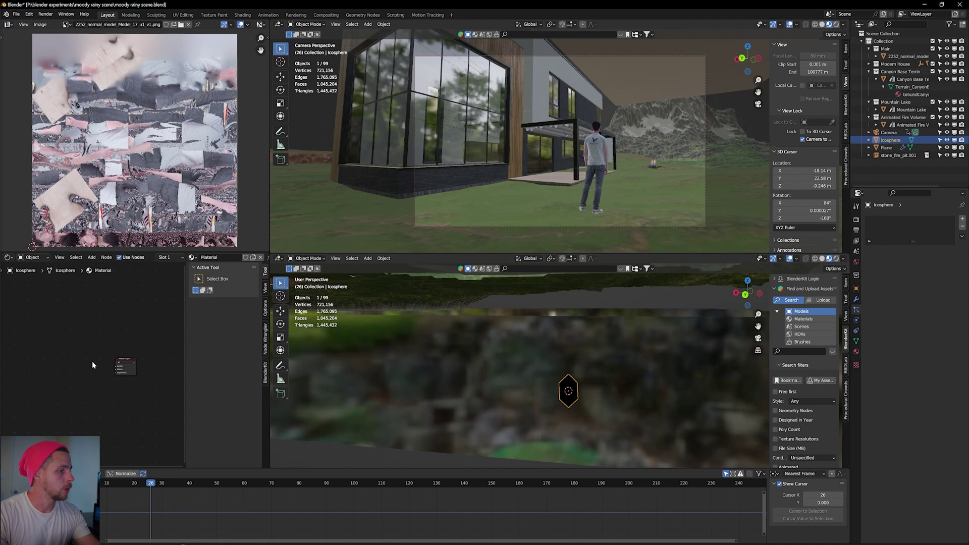
# Step: Add a Glass BSDF node and connect it to the Material Output Surface
pyautogui.hotkey('shift', 'a')
pyautogui.click(92, 361)
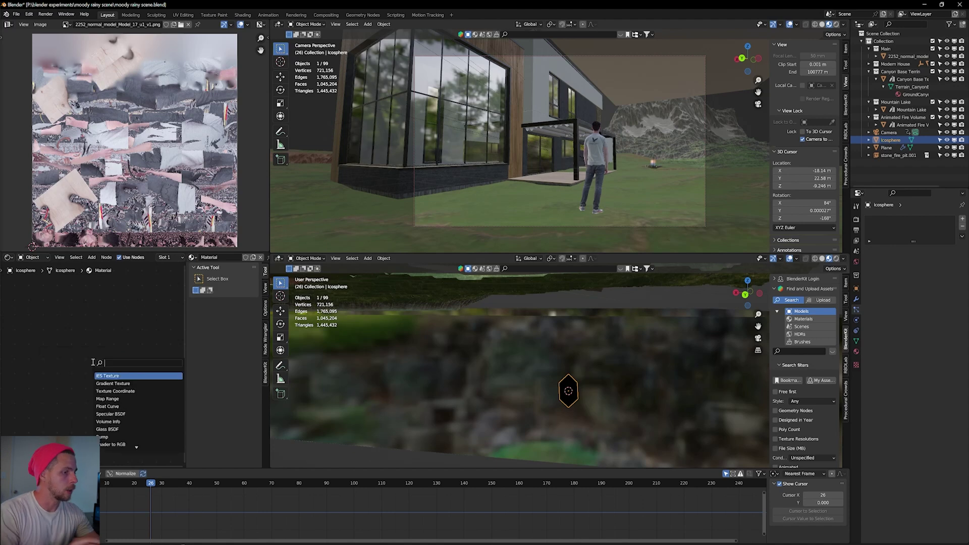
pyautogui.write('glass')
pyautogui.press('Return')
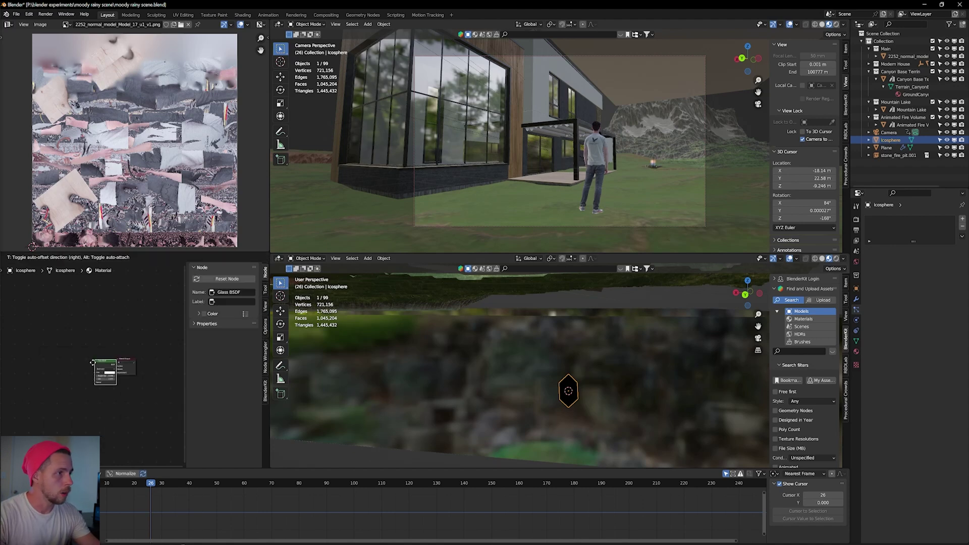
pyautogui.click(85, 362)
pyautogui.scroll(3, 107, 381)
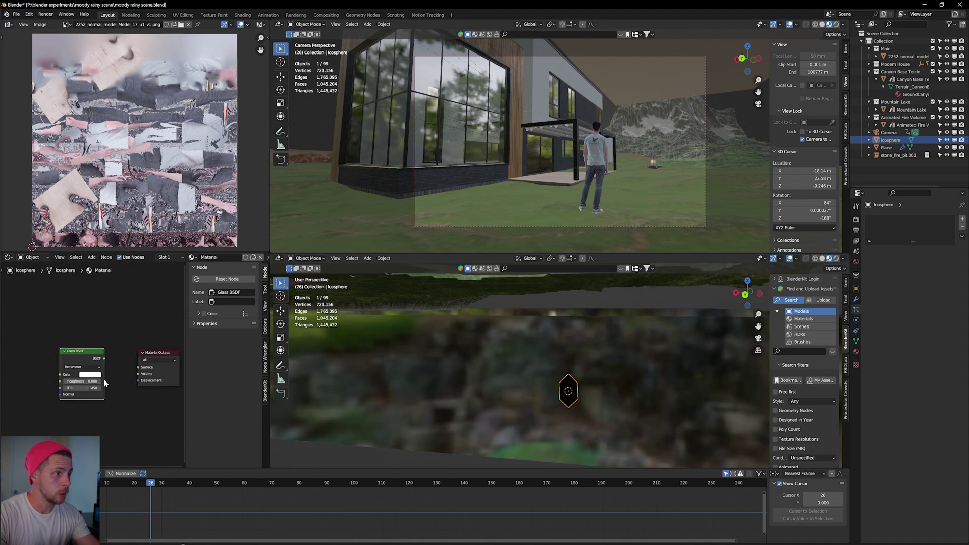
pyautogui.moveTo(130, 368); pyautogui.dragTo(138, 367)
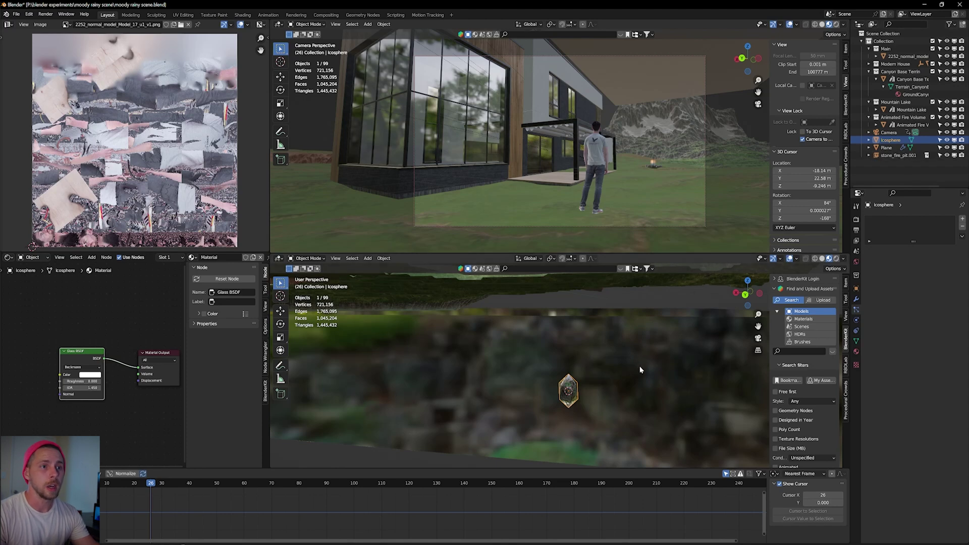
pyautogui.scroll(-10, 640, 370)
# Step: Set the plane's particle Instance Object to the Icosphere
pyautogui.moveTo(641, 370); pyautogui.dragTo(583, 464, button='middle')
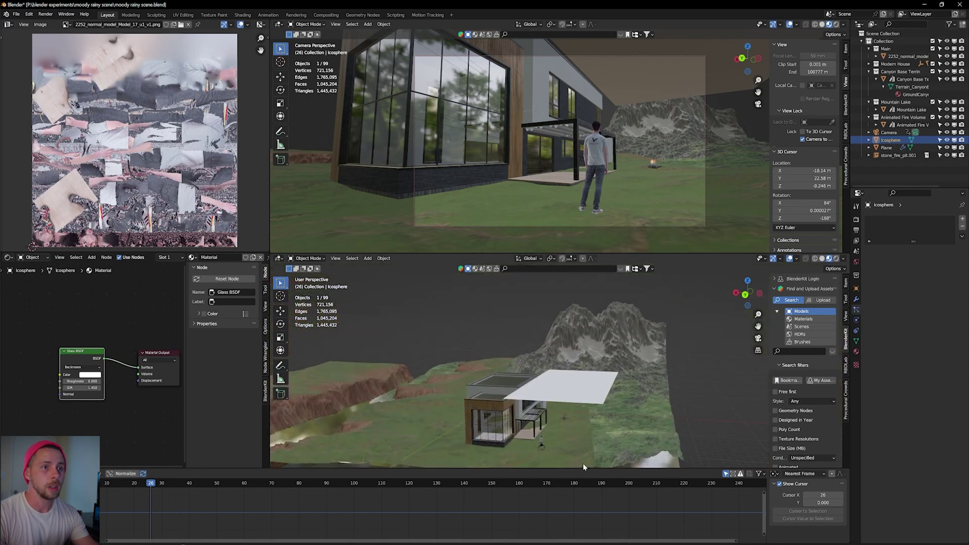
pyautogui.click(576, 382)
pyautogui.scroll(-3, 925, 377)
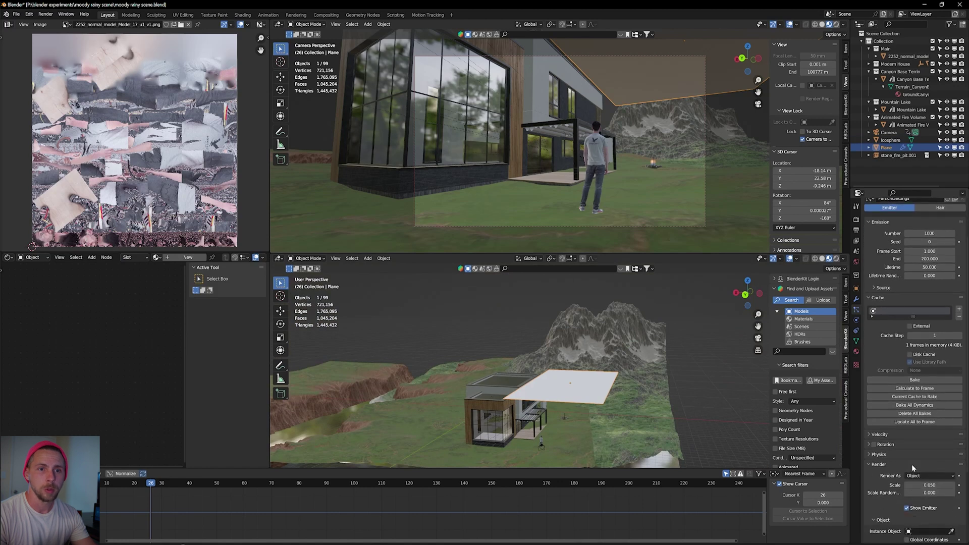
pyautogui.click(951, 532)
pyautogui.click(895, 141)
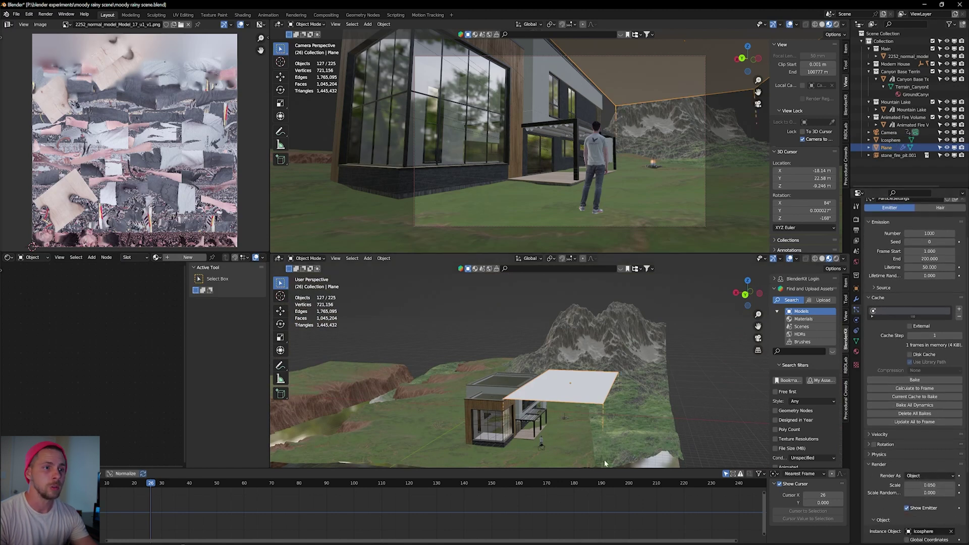
# Step: Rewind to frame 1 and play the animation to preview the falling glass drops
pyautogui.hotkey('shift', 'Left')
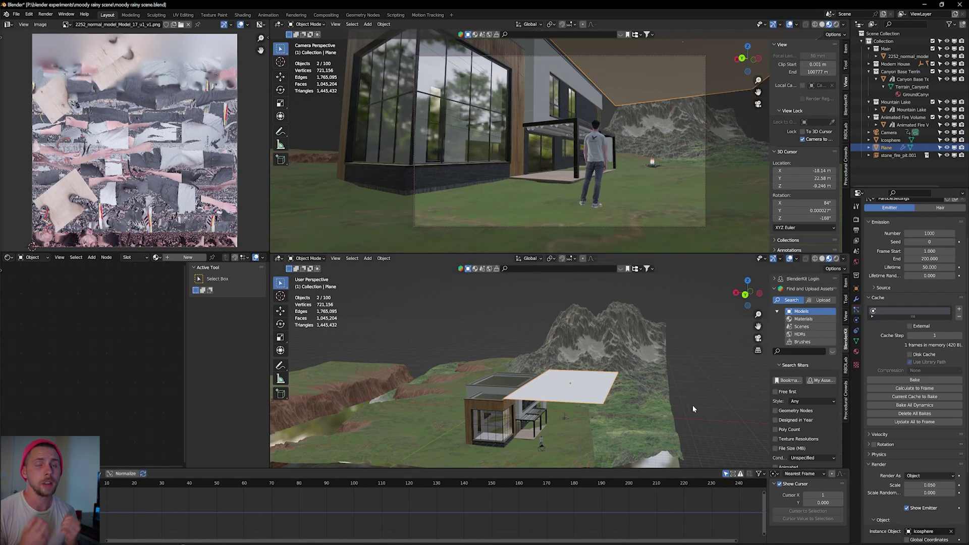
pyautogui.scroll(3, 517, 426)
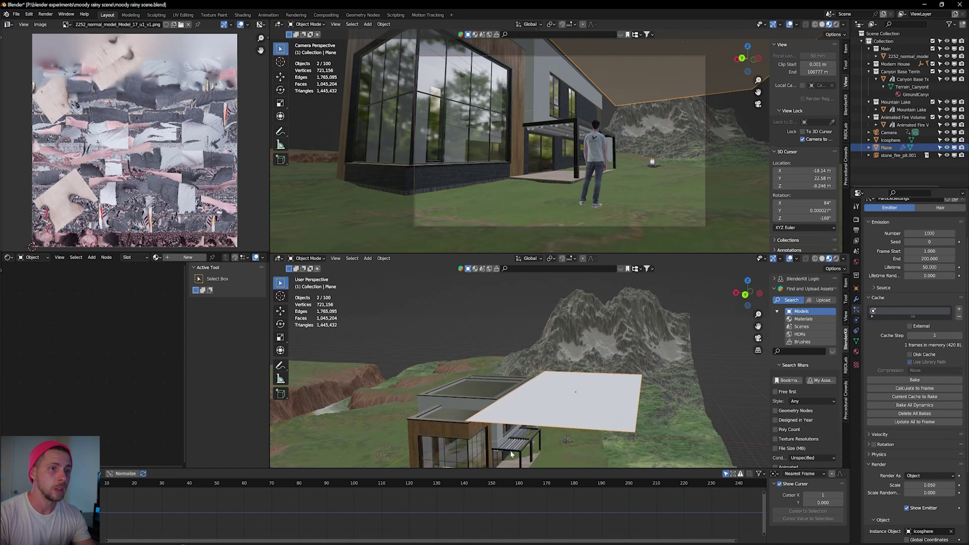
pyautogui.moveTo(517, 426); pyautogui.dragTo(517, 389, button='middle')
pyautogui.press('space')
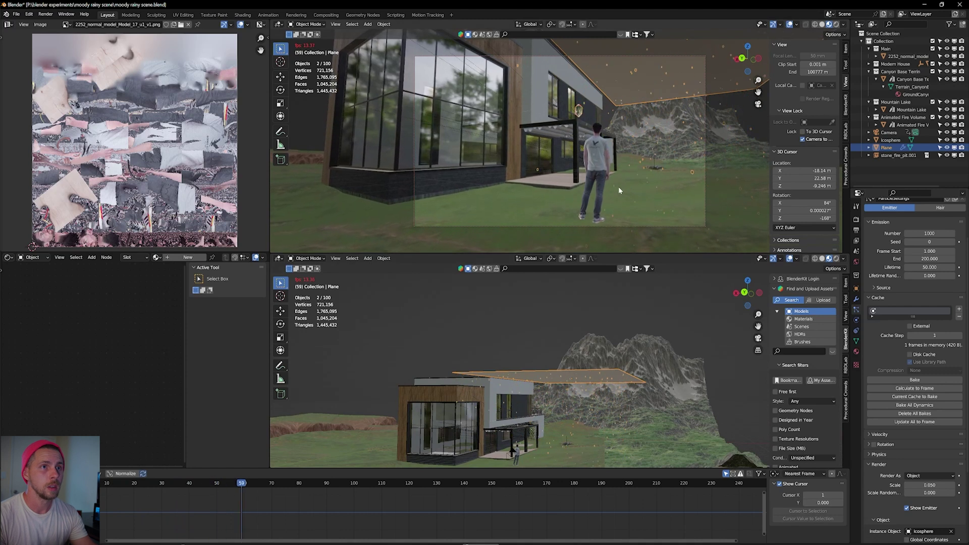
pyautogui.press('space')
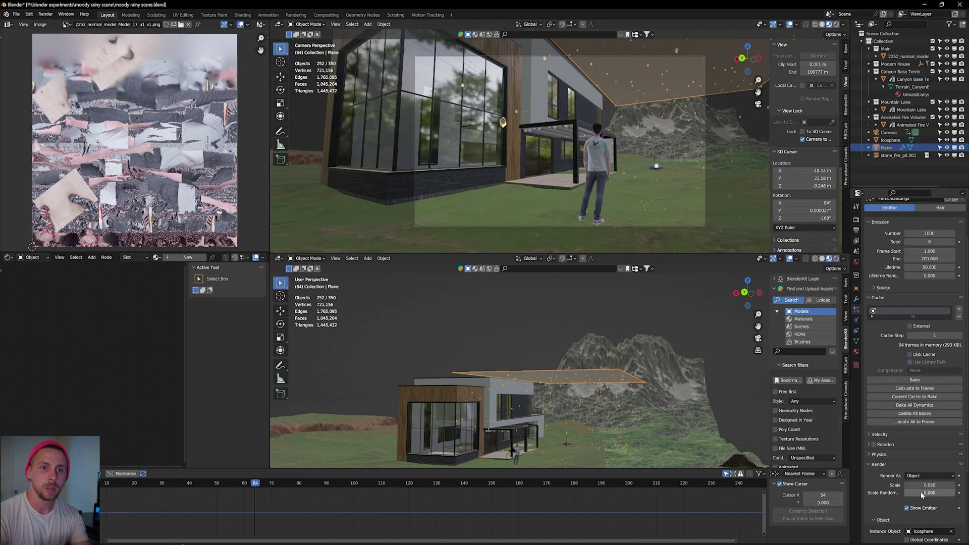
# Step: Set particle size randomness to 1.000, raise the count slightly, and replay the rain
pyautogui.moveTo(922, 496); pyautogui.dragTo(954, 494)
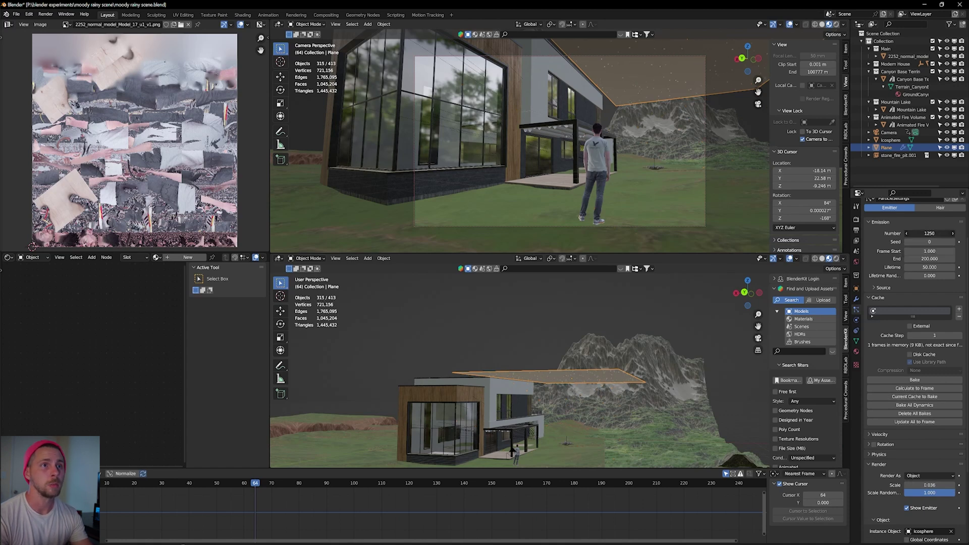
pyautogui.moveTo(930, 234); pyautogui.dragTo(459, 260)
pyautogui.hotkey('shift', 'Left')
pyautogui.press('space')
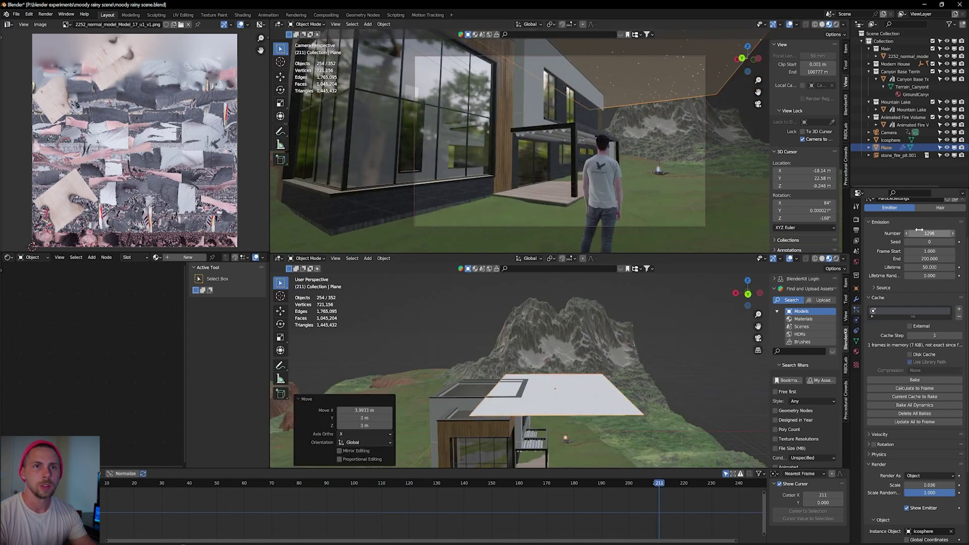
# Step: Set the particle Number to 10000 and replay the animation to see denser rain
pyautogui.doubleClick(918, 234)
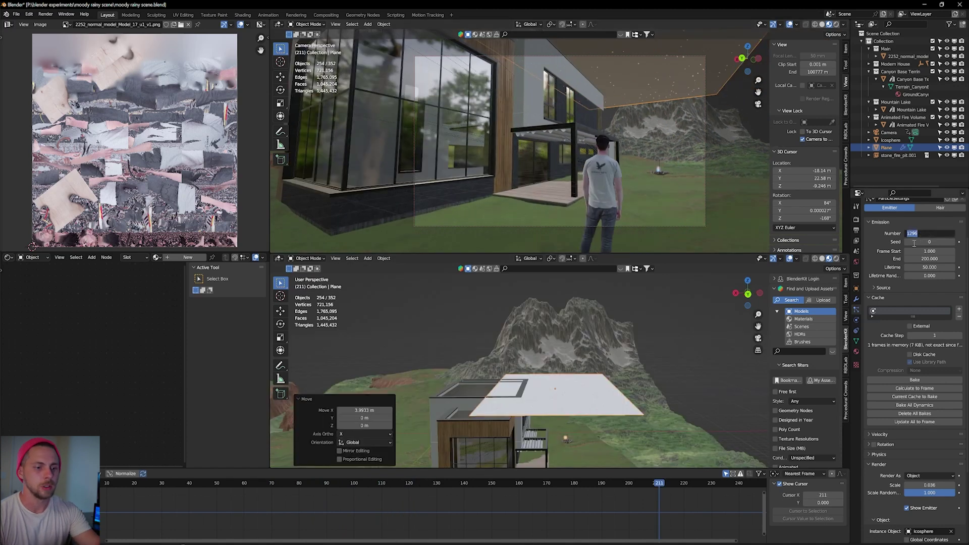
pyautogui.write('10000')
pyautogui.press('Return')
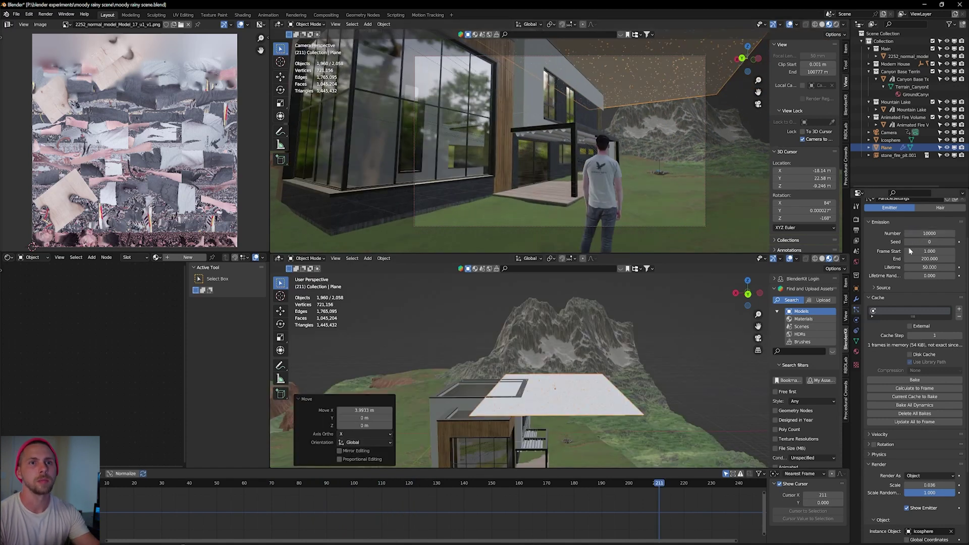
pyautogui.hotkey('shift', 'Left')
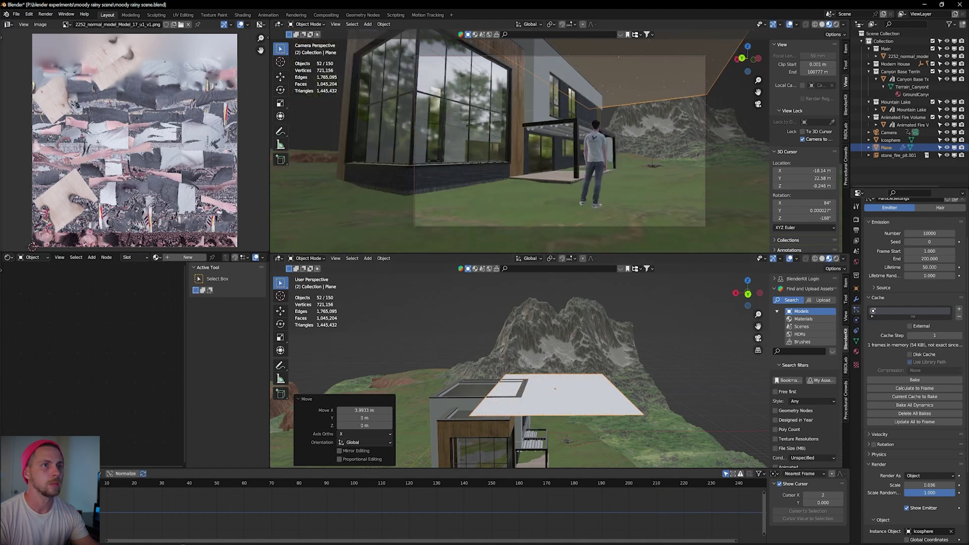
pyautogui.press('space')
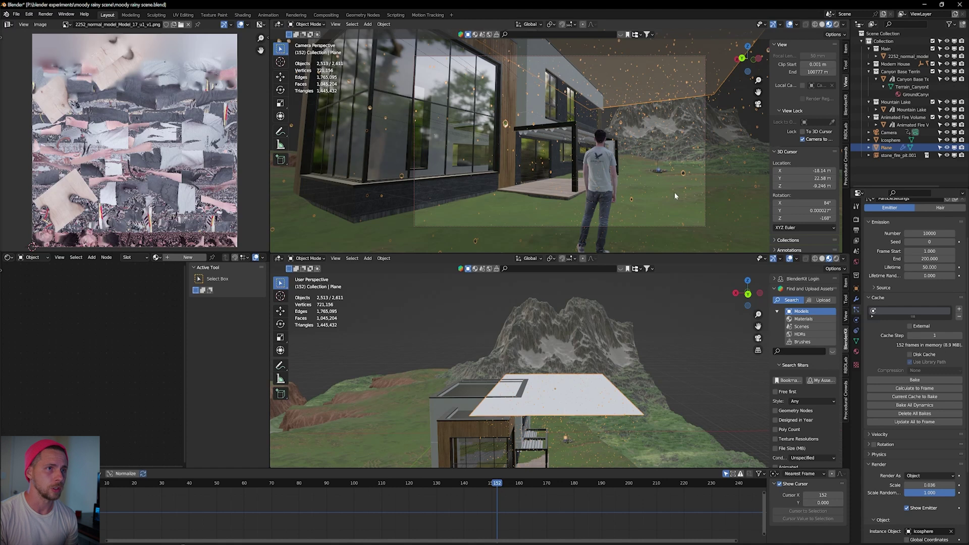
pyautogui.moveTo(582, 431); pyautogui.dragTo(575, 377, button='middle')
pyautogui.scroll(4, 574, 377)
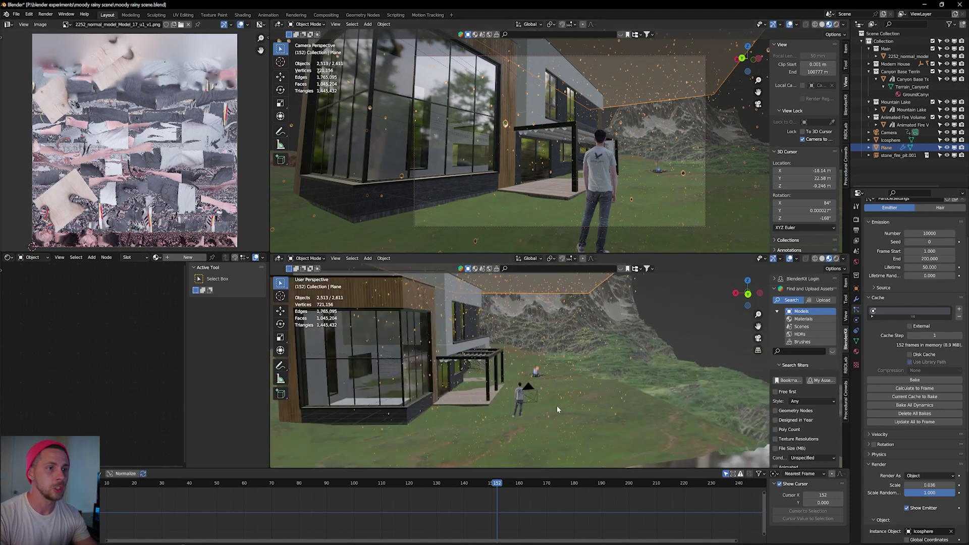
pyautogui.hotkey('shift', 'a')
# Step: Add a Wind force field, raise it along Z and tilt it about -25° on Y
pyautogui.moveTo(558, 408)
pyautogui.moveTo(558, 472)
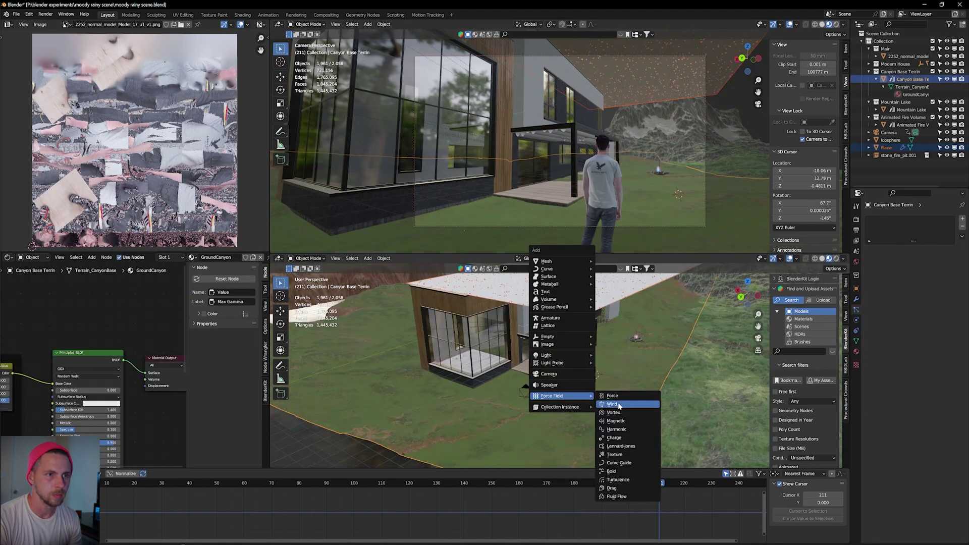
pyautogui.click(613, 404)
pyautogui.press('g')
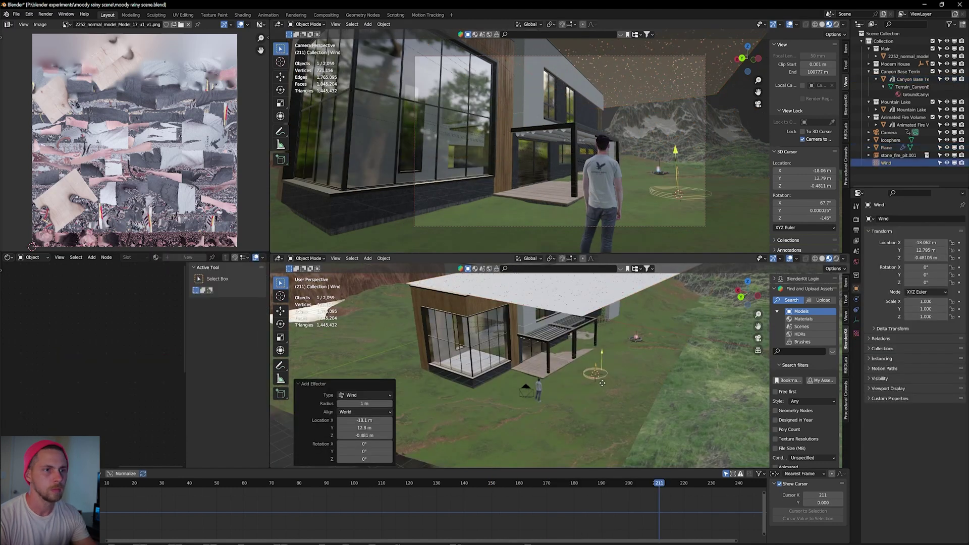
pyautogui.press('z')
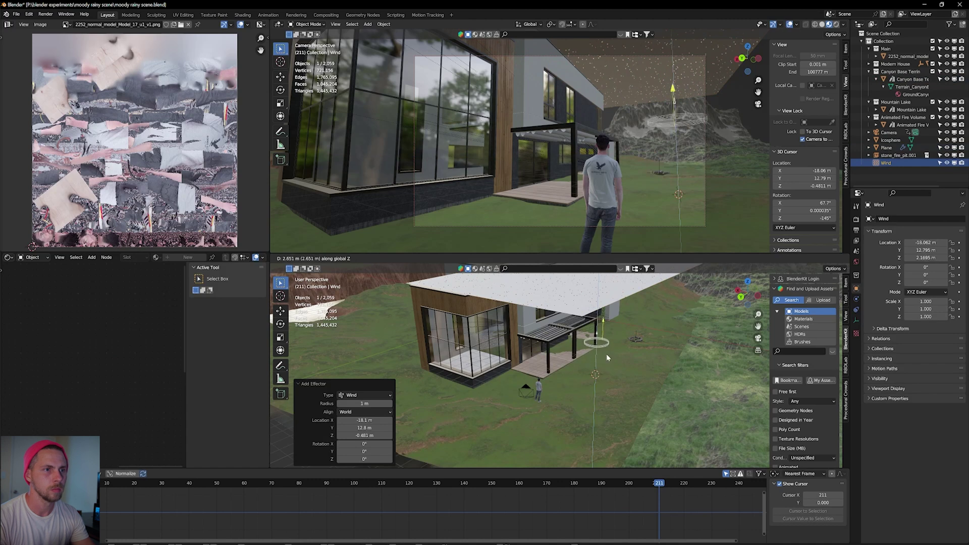
pyautogui.click(607, 353)
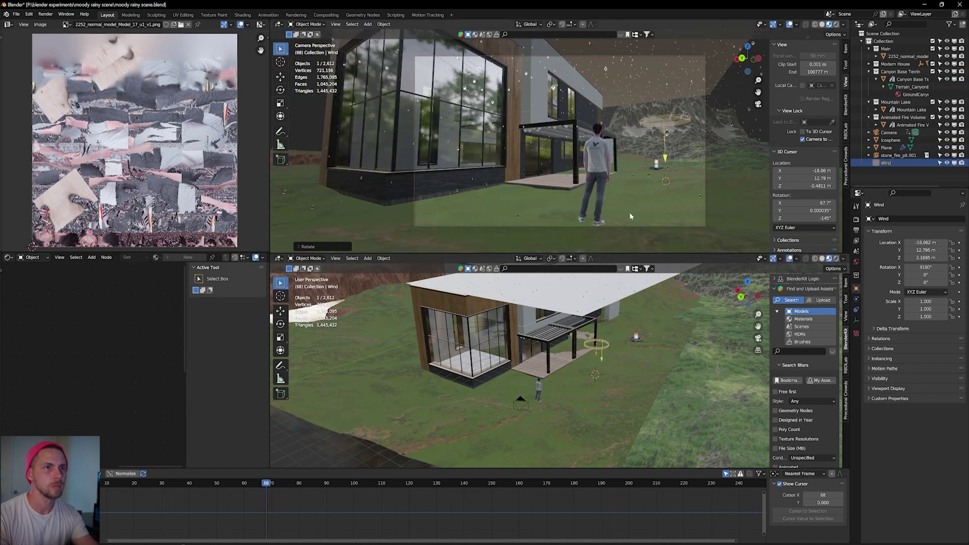
pyautogui.press('r')
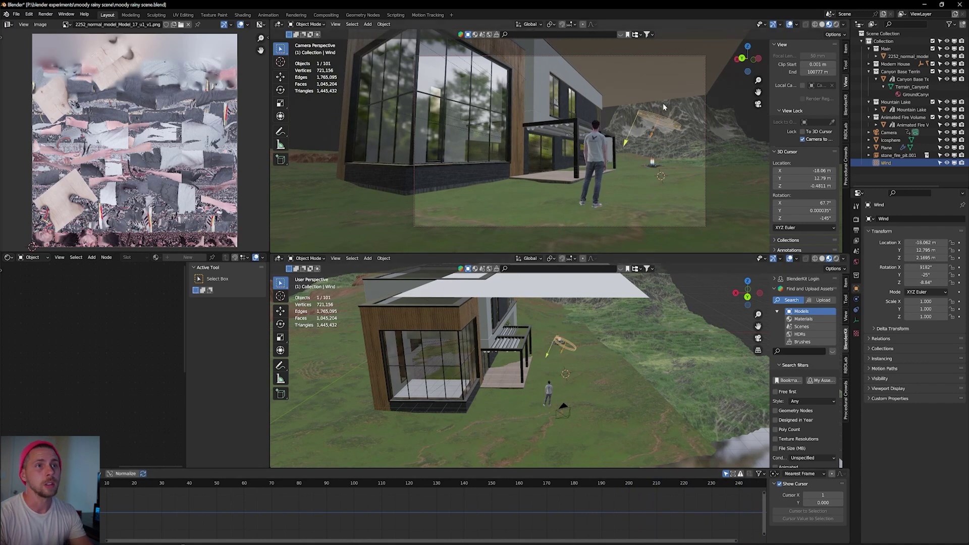
# Step: After previewing the wind, set the rain plane's particle emission start to frame -41
pyautogui.press('space')
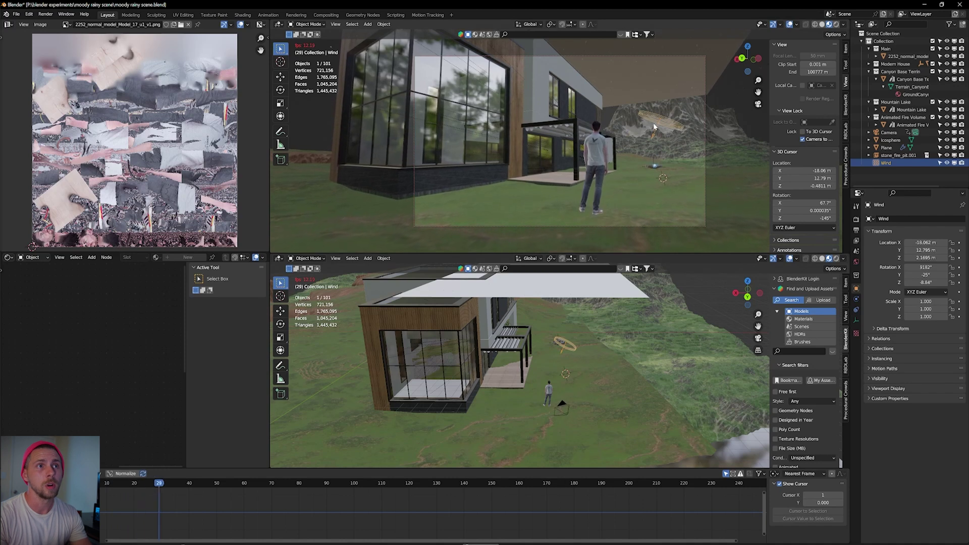
pyautogui.press('space')
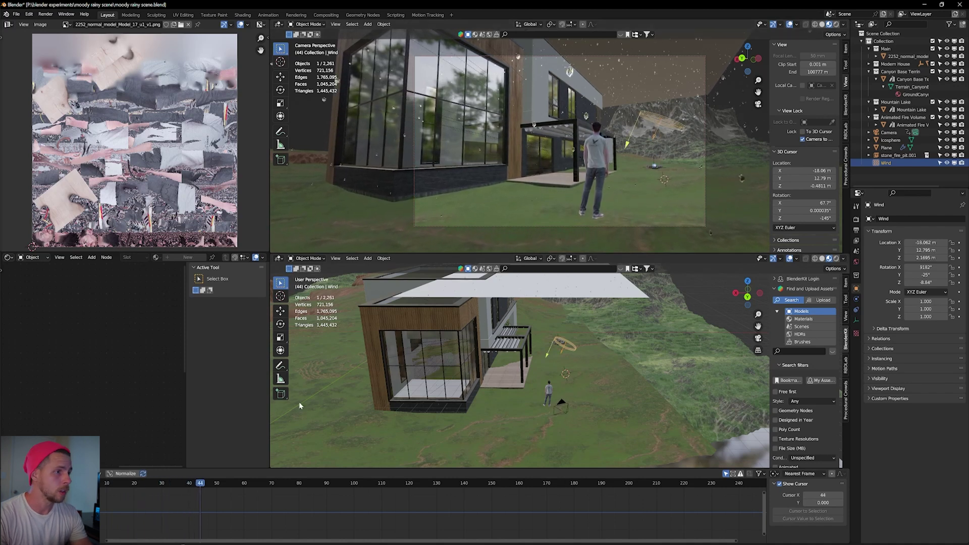
pyautogui.click(192, 488)
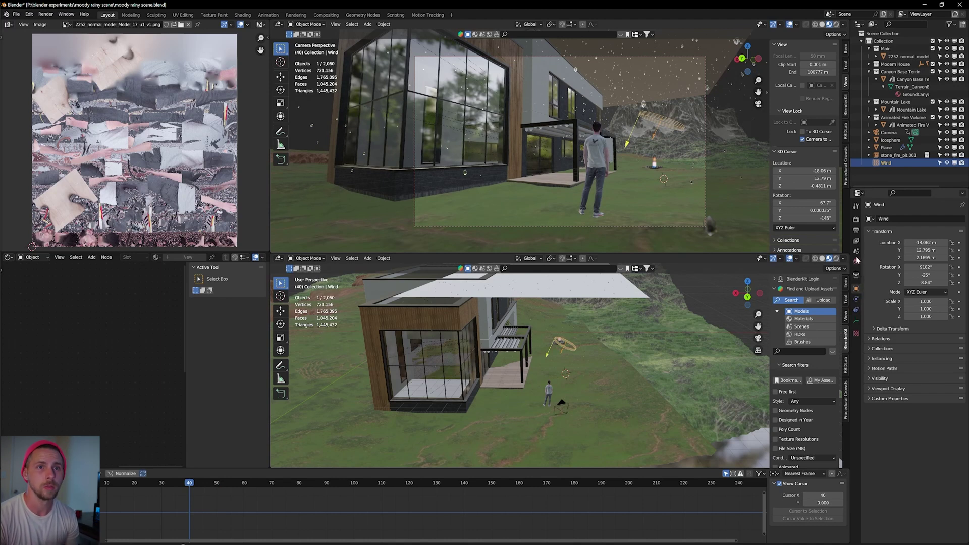
pyautogui.click(886, 147)
pyautogui.moveTo(929, 304)
pyautogui.mouseDown()
pyautogui.moveTo(911, 303)
pyautogui.moveTo(941, 304)
pyautogui.mouseUp()
pyautogui.click(941, 304)
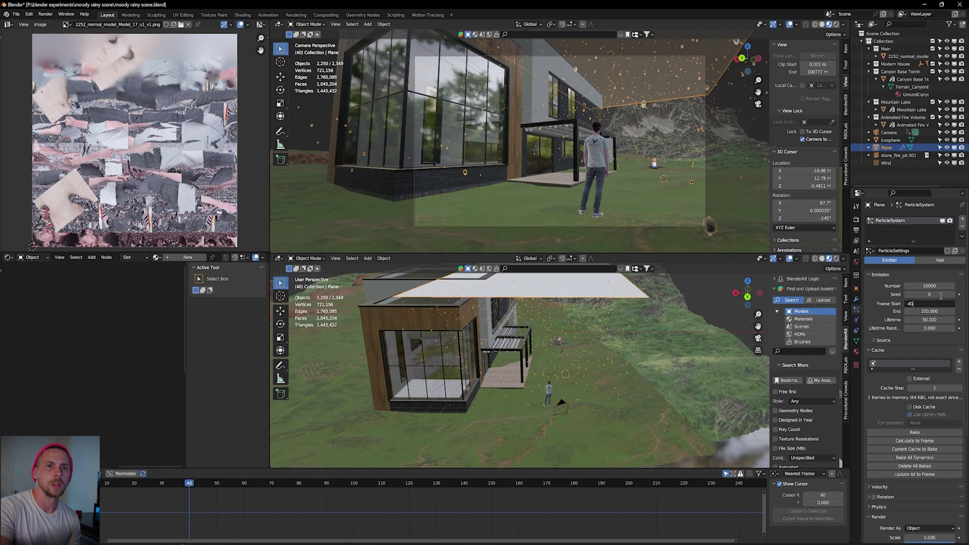
pyautogui.press('Return')
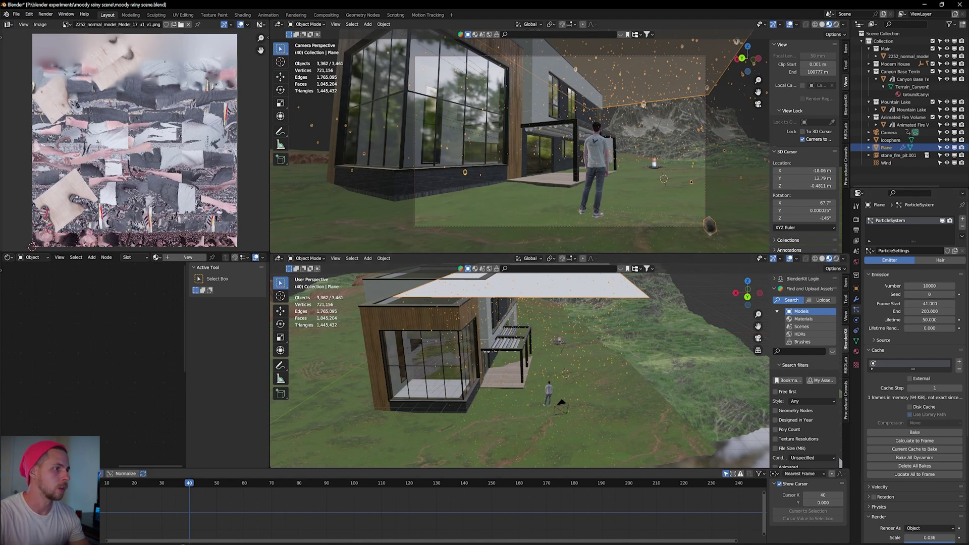
# Step: Replay the rain from frame 0, stop at frame 83, and save the blend file
pyautogui.hotkey('shift', 'Left')
pyautogui.press('space')
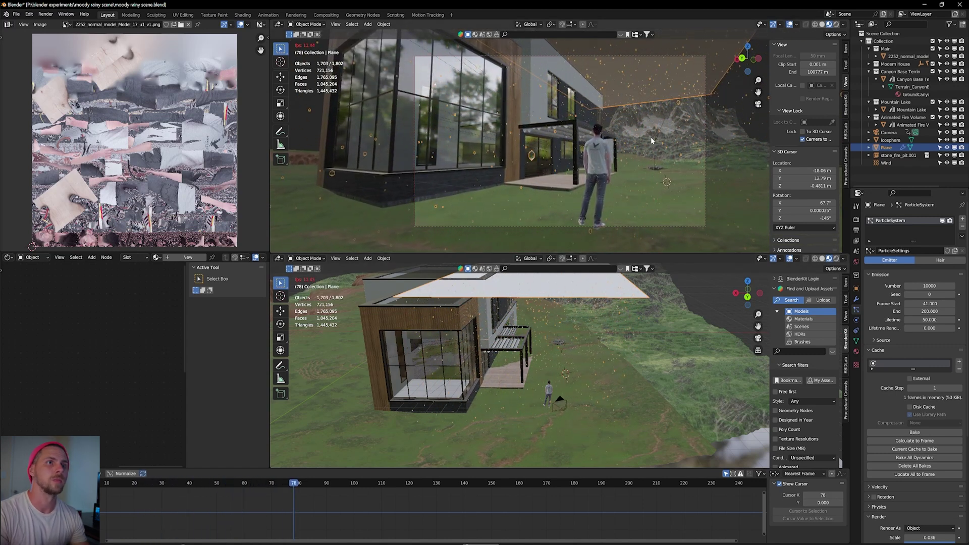
pyautogui.press('space')
pyautogui.hotkey('ctrl', 's')
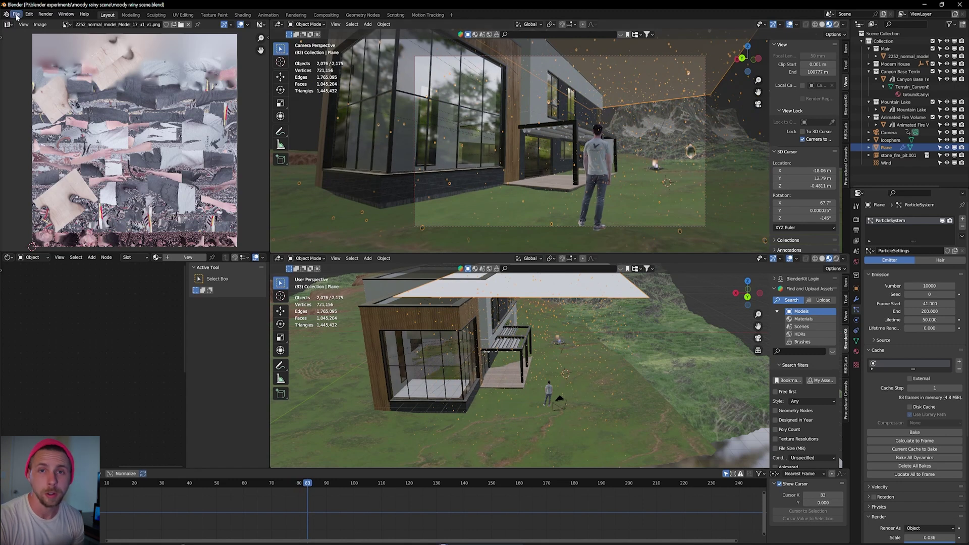
# Step: Render a Cycles still of frame 83 to check the glassy raindrops
pyautogui.click(45, 14)
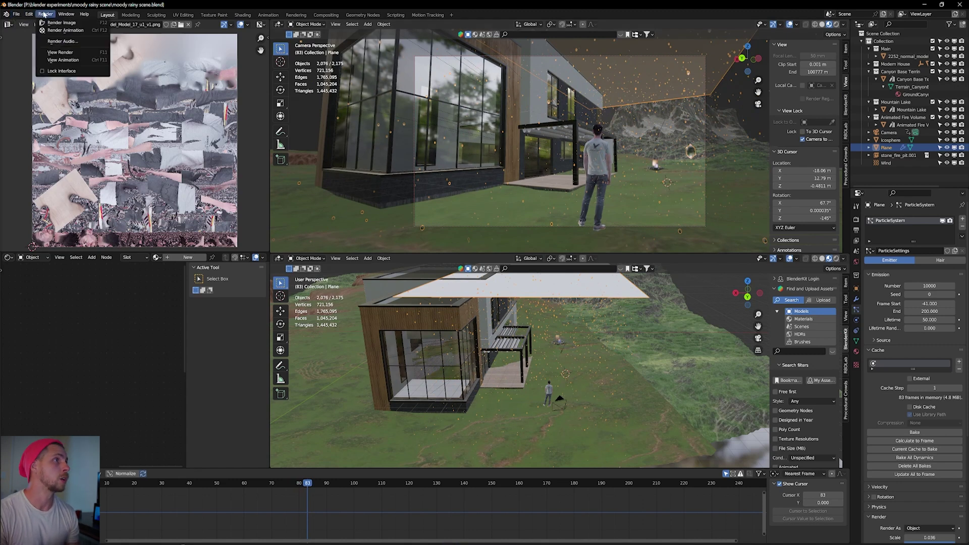
pyautogui.click(61, 23)
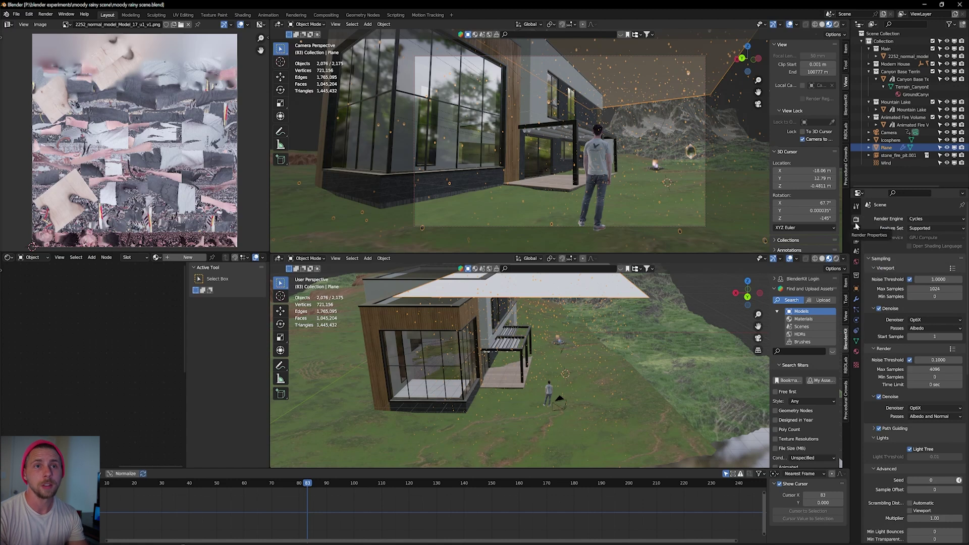
# Step: Enable render motion blur in Render Properties, keeping the shutter at 0.50
pyautogui.scroll(-15, 884, 419)
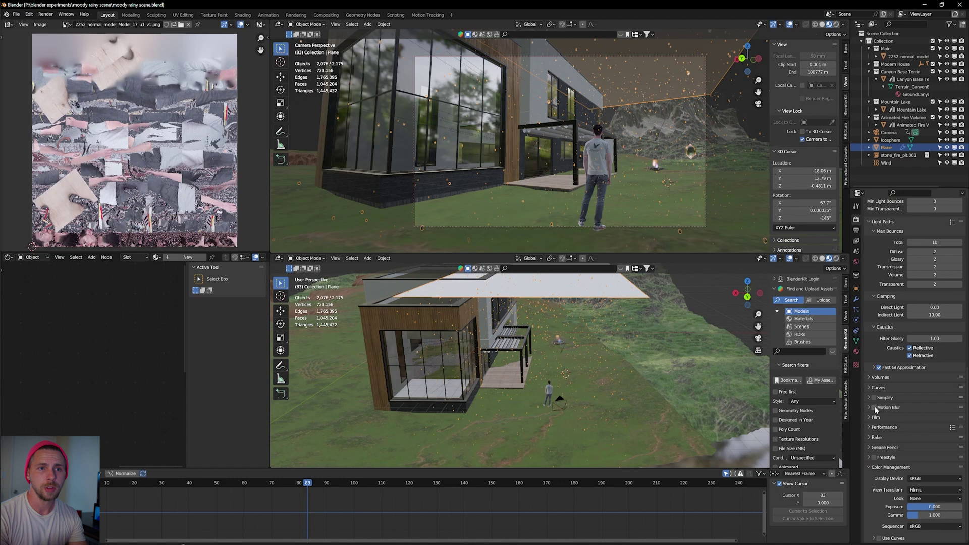
pyautogui.click(872, 407)
pyautogui.click(870, 408)
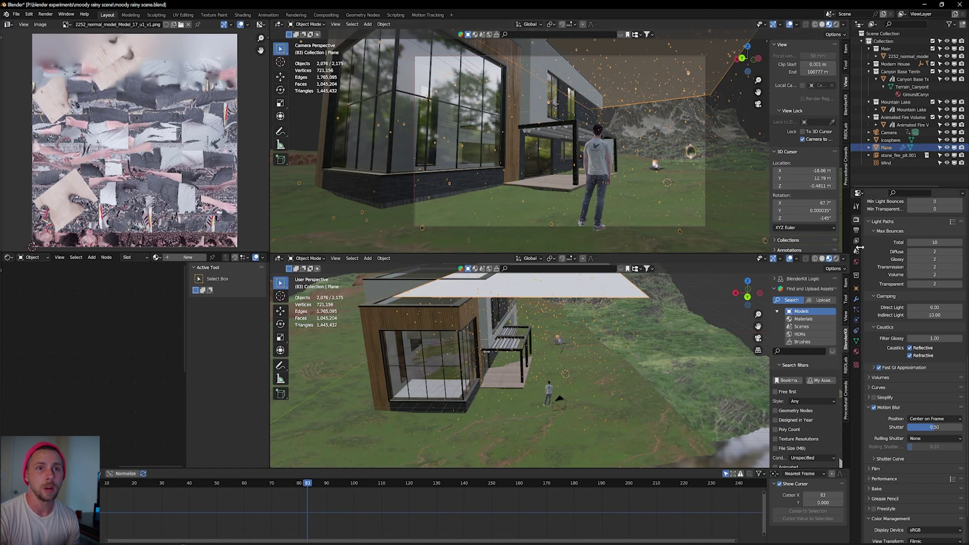
pyautogui.click(856, 310)
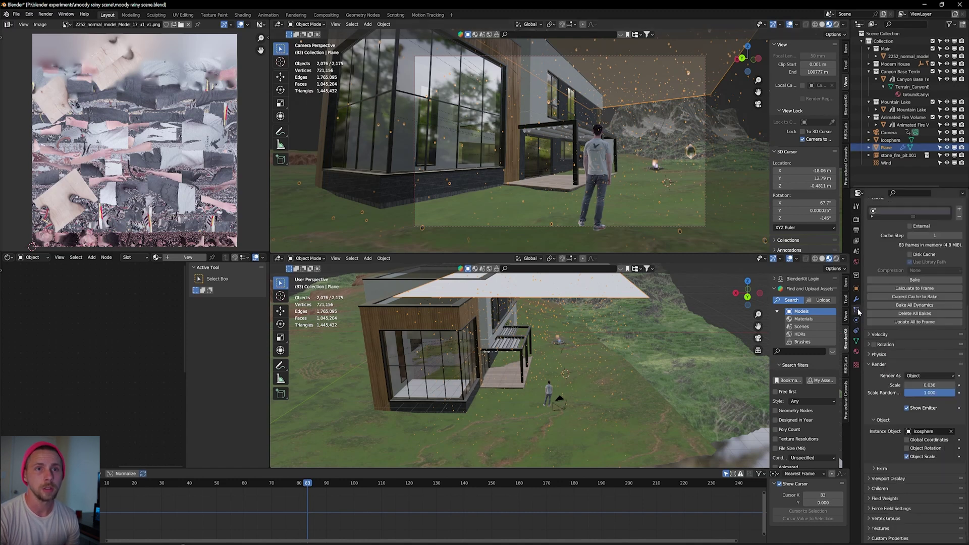
# Step: Untick Show Emitter for the rain plane, replay, and render a test of frame 53
pyautogui.click(907, 408)
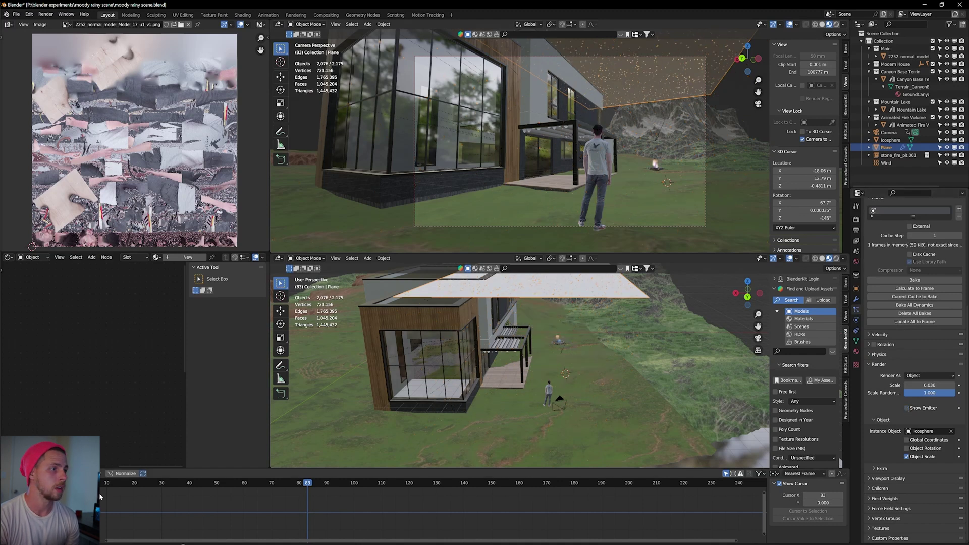
pyautogui.hotkey('shift', 'Left')
pyautogui.press('space')
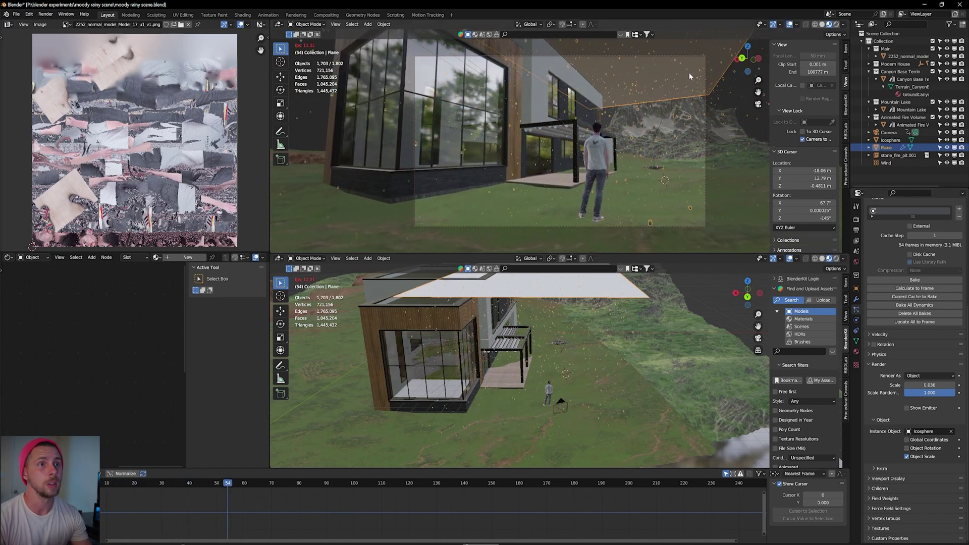
pyautogui.press('space')
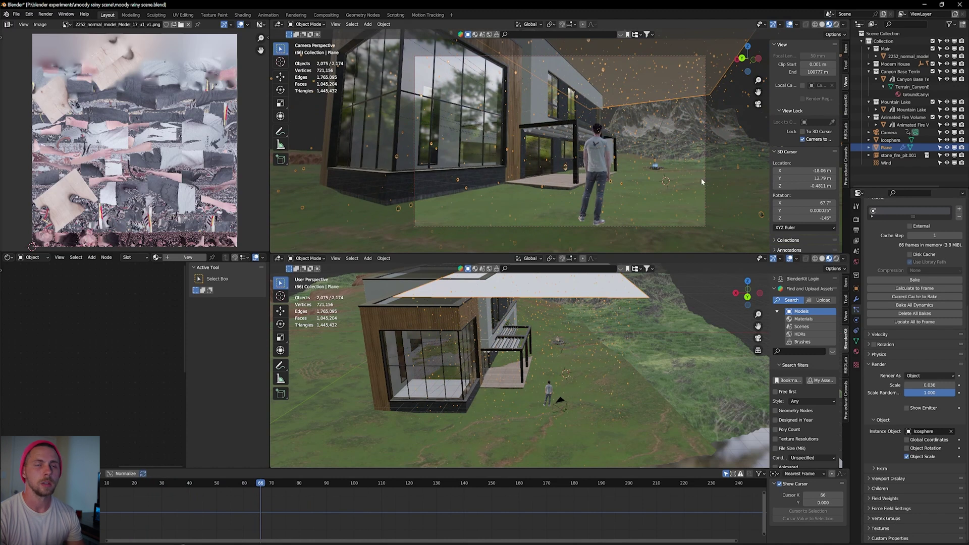
pyautogui.click(46, 15)
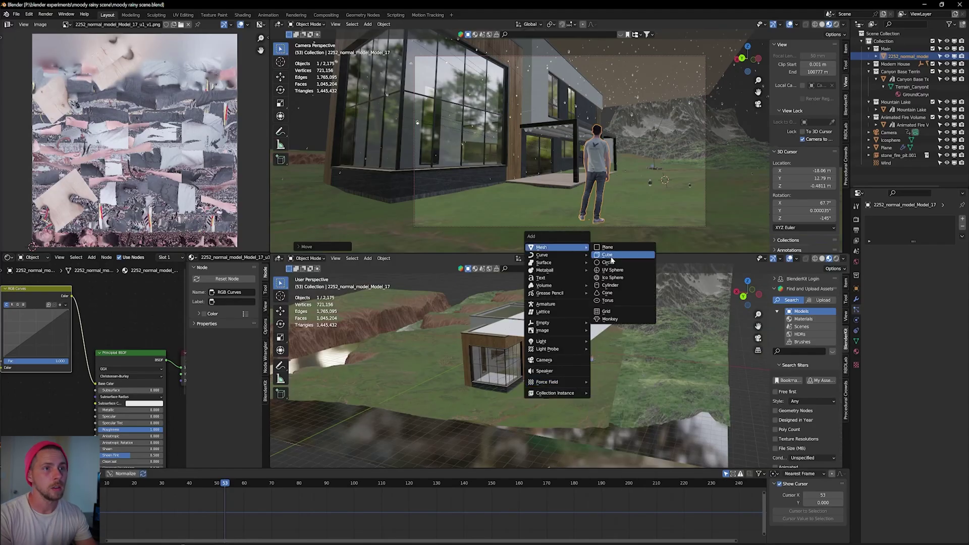
pyautogui.click(610, 256)
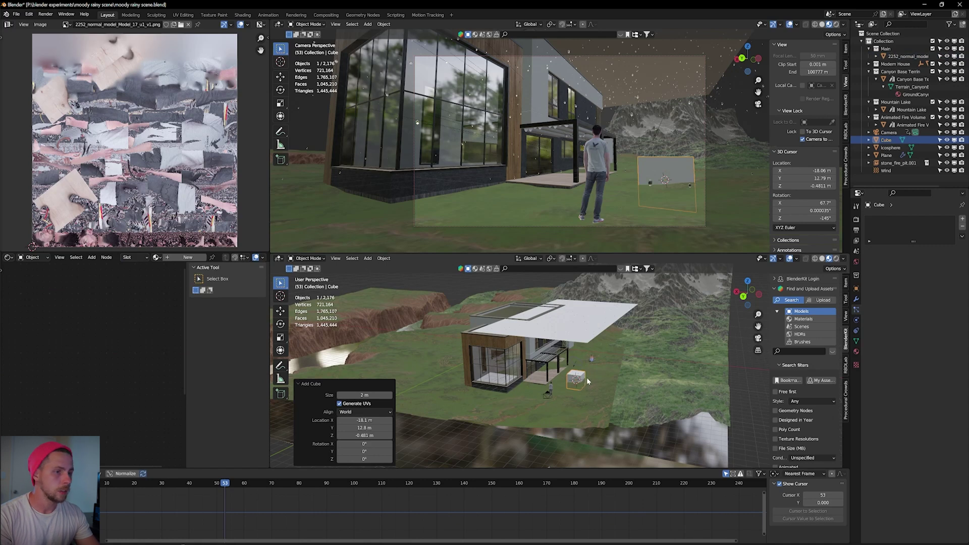
# Step: Scale the new cube about ten times, then move and stretch it along Y
pyautogui.press('s')
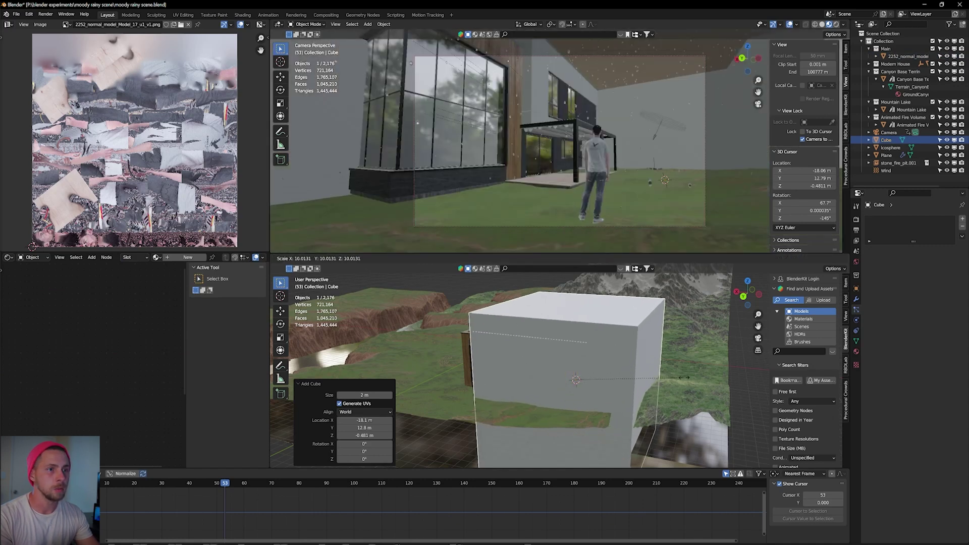
pyautogui.click(685, 378)
pyautogui.moveTo(684, 378); pyautogui.dragTo(616, 407, button='middle')
pyautogui.press('g')
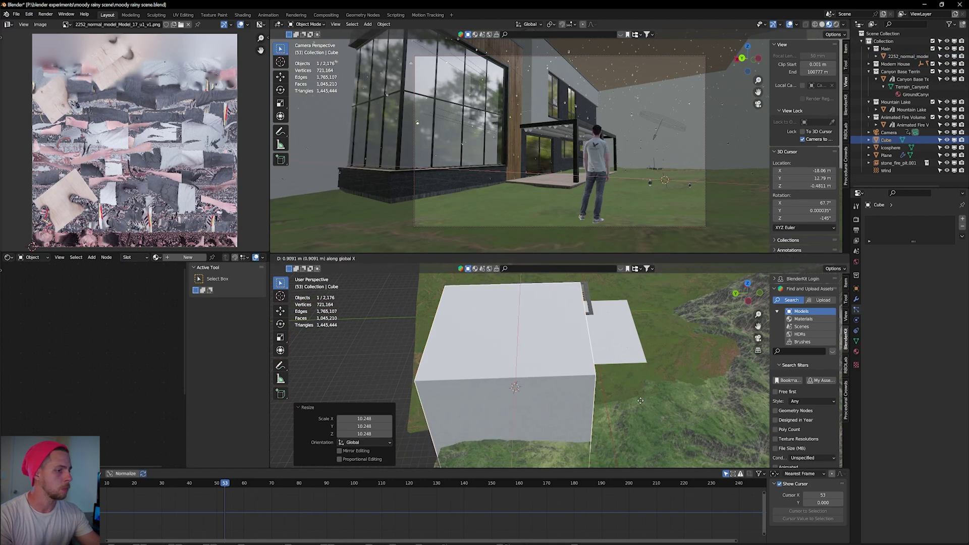
pyautogui.press('y')
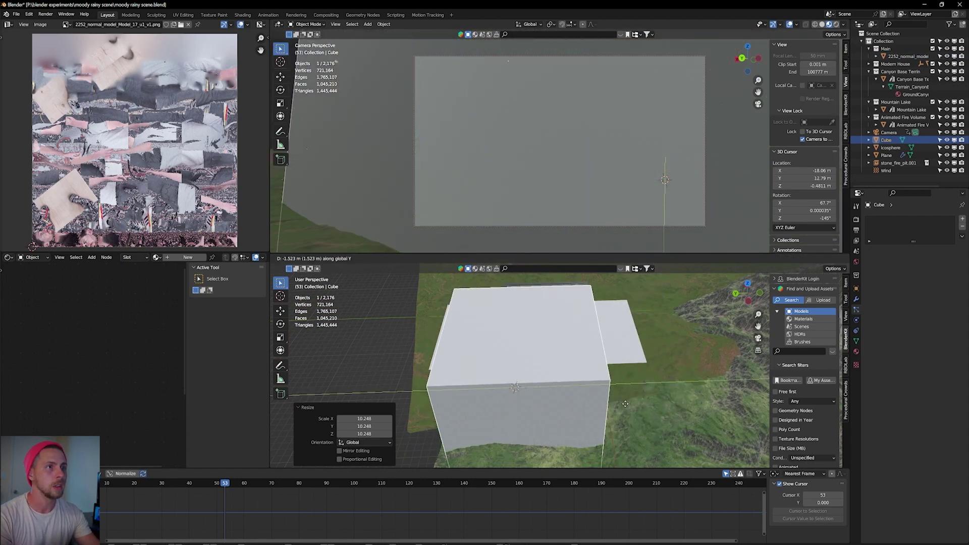
pyautogui.click(613, 407)
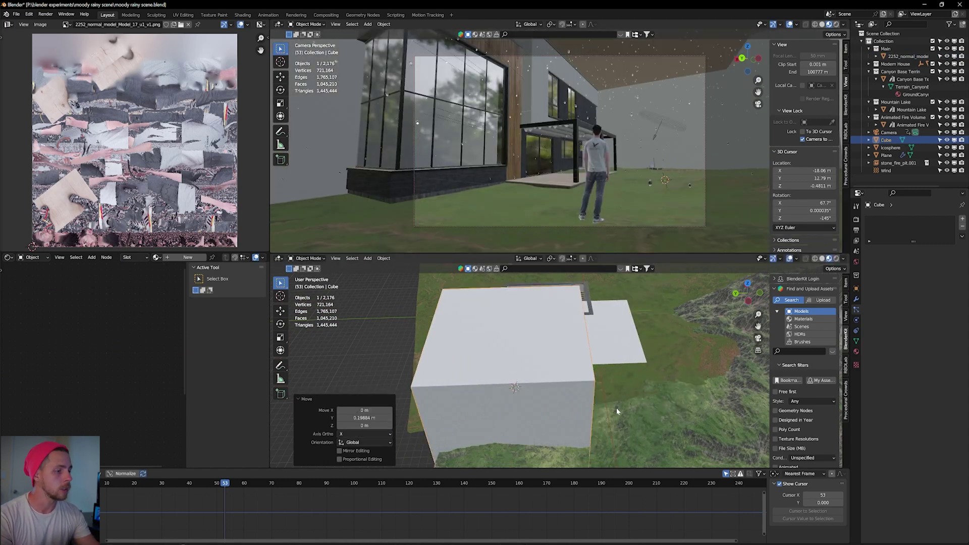
pyautogui.press('s')
pyautogui.press('y')
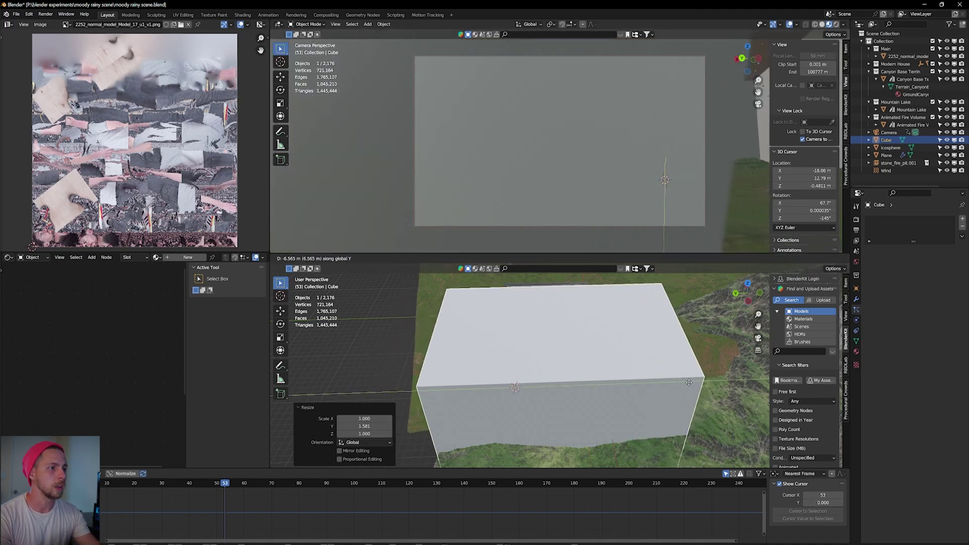
pyautogui.click(684, 382)
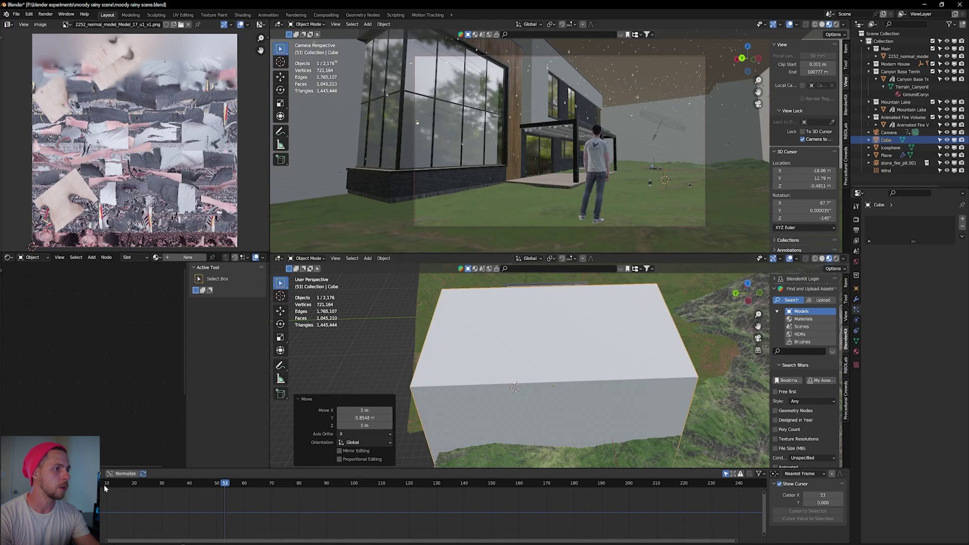
pyautogui.hotkey('shift', 'Left')
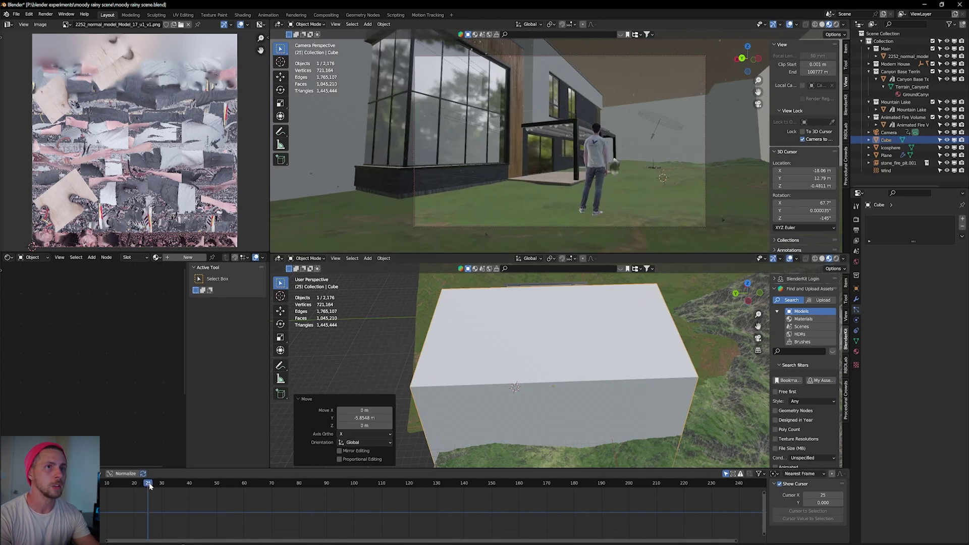
pyautogui.press('Escape')
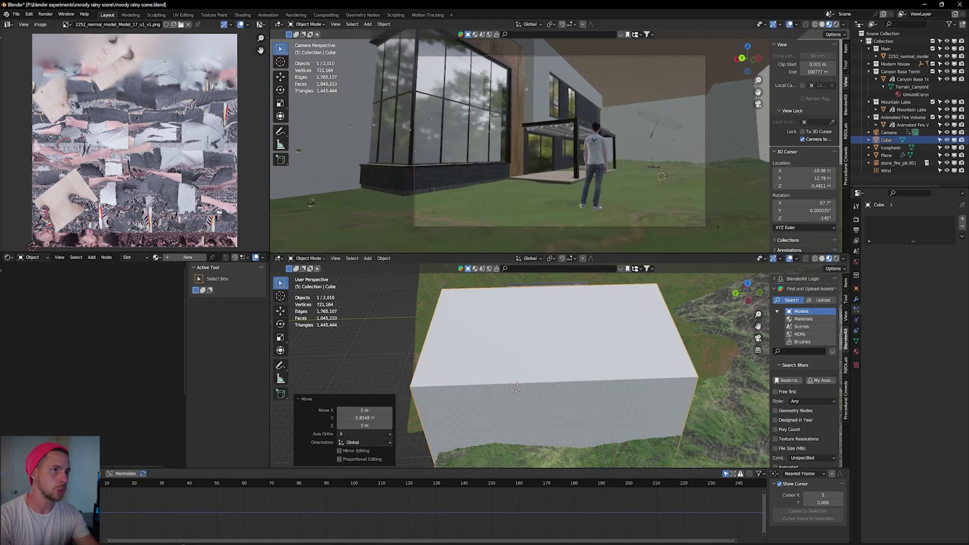
# Step: Flatten the box to 0.65 on Z, raise it 6.2445 m, and apply its scale
pyautogui.press('g')
pyautogui.press('y')
pyautogui.click(537, 362)
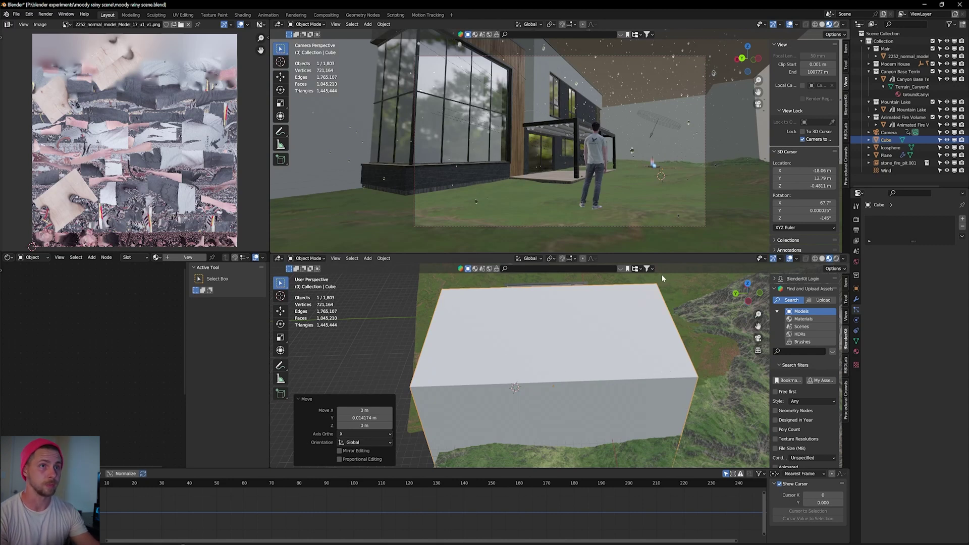
pyautogui.moveTo(662, 362)
pyautogui.mouseDown(button='middle')
pyautogui.moveTo(616, 360)
pyautogui.moveTo(653, 370)
pyautogui.mouseUp(button='middle')
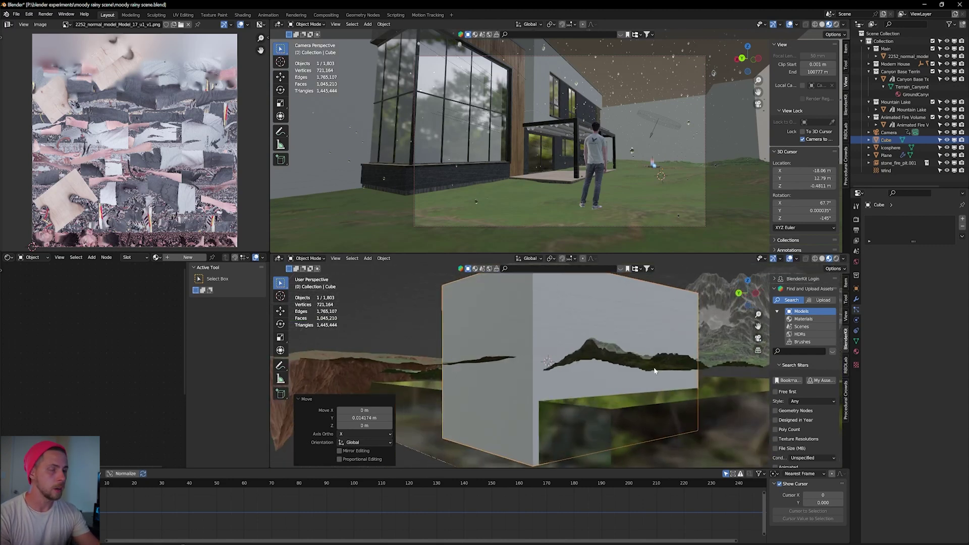
pyautogui.press('s')
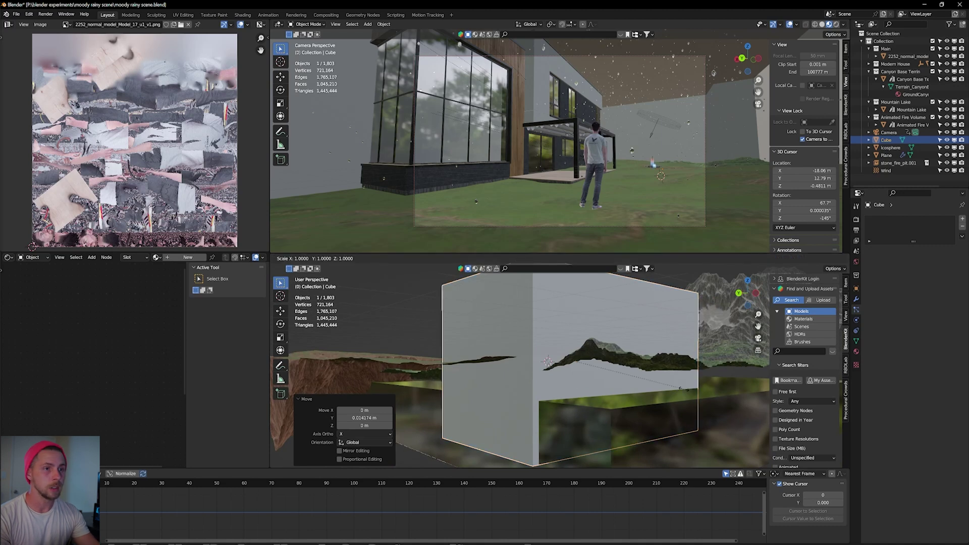
pyautogui.press('z')
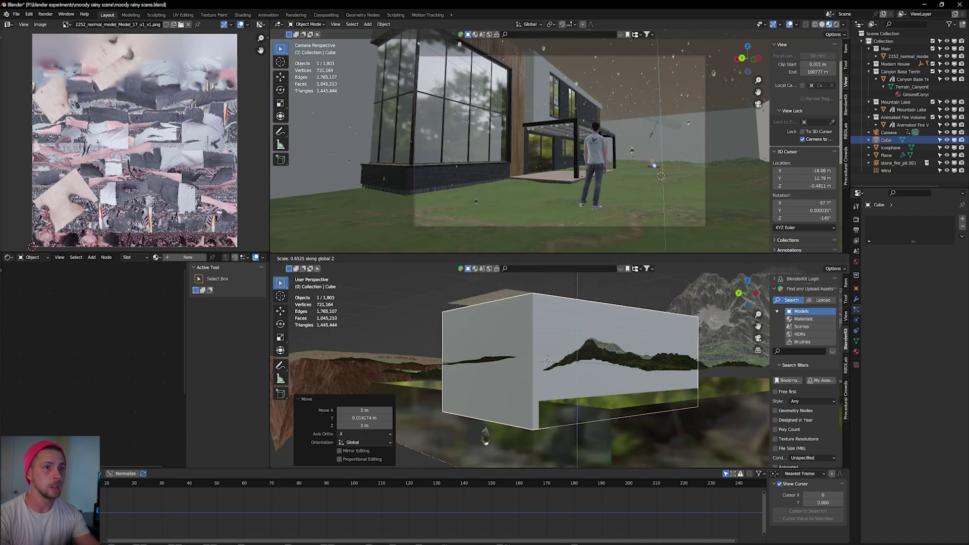
pyautogui.press('Return')
pyautogui.press('g')
pyautogui.press('z')
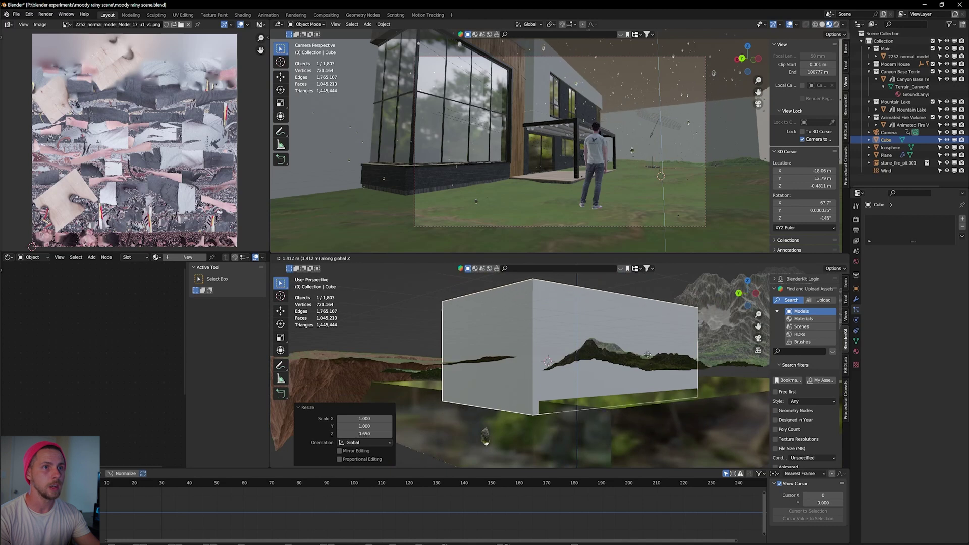
pyautogui.press('Return')
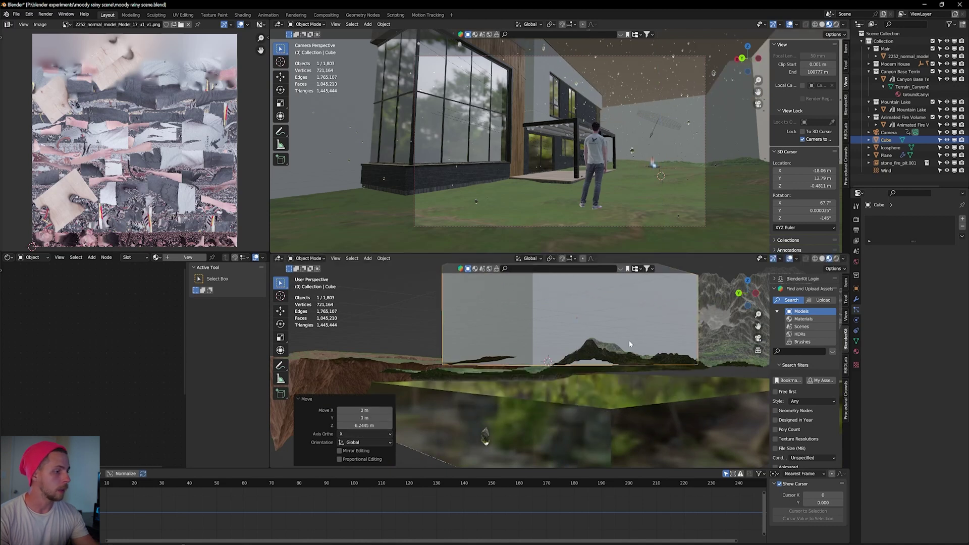
pyautogui.hotkey('ctrl', 'a')
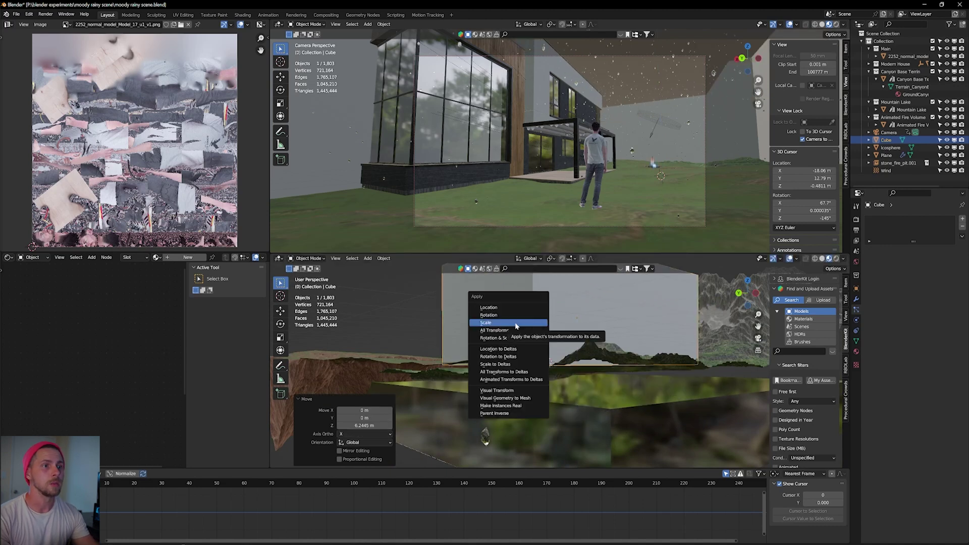
pyautogui.click(515, 323)
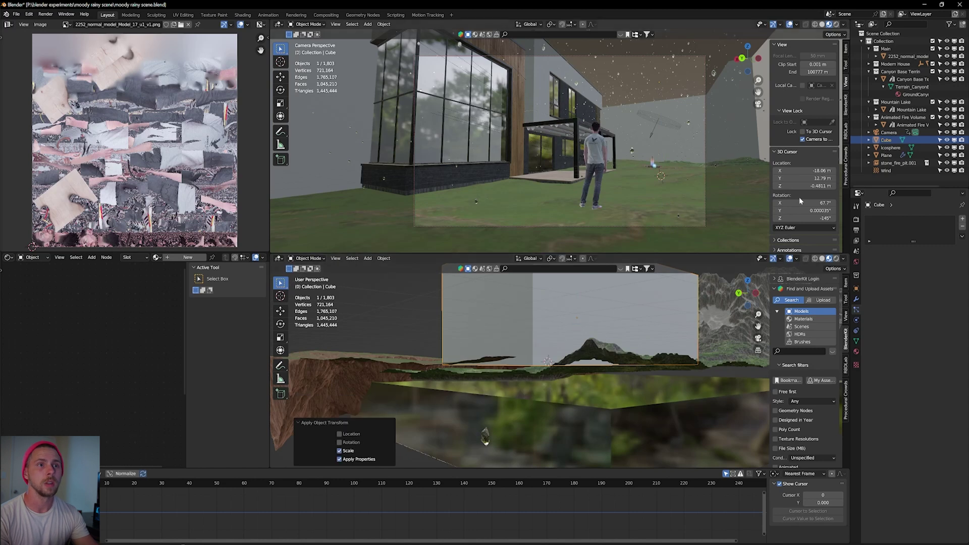
# Step: Give the box a new material with a Volume Scatter node wired to Volume
pyautogui.click(188, 258)
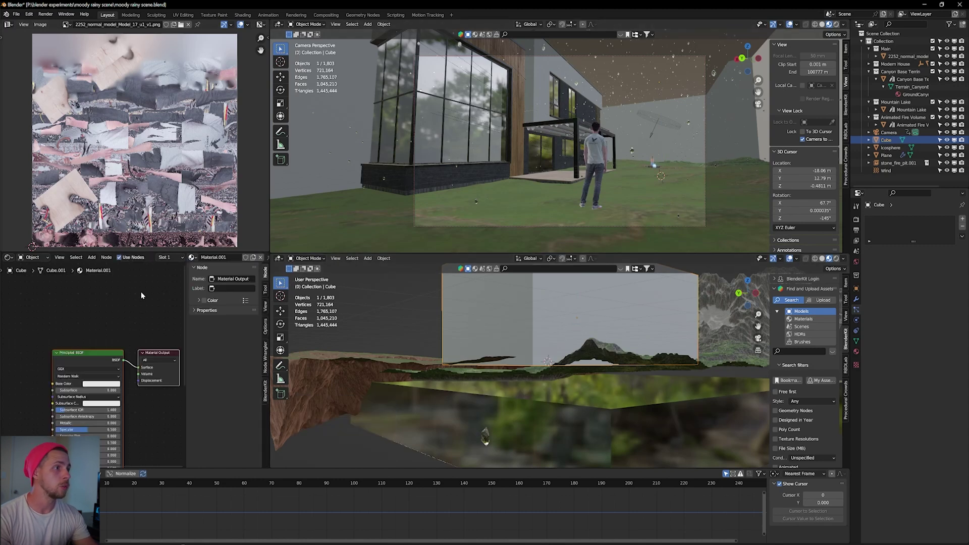
pyautogui.click(91, 355)
pyautogui.press('x')
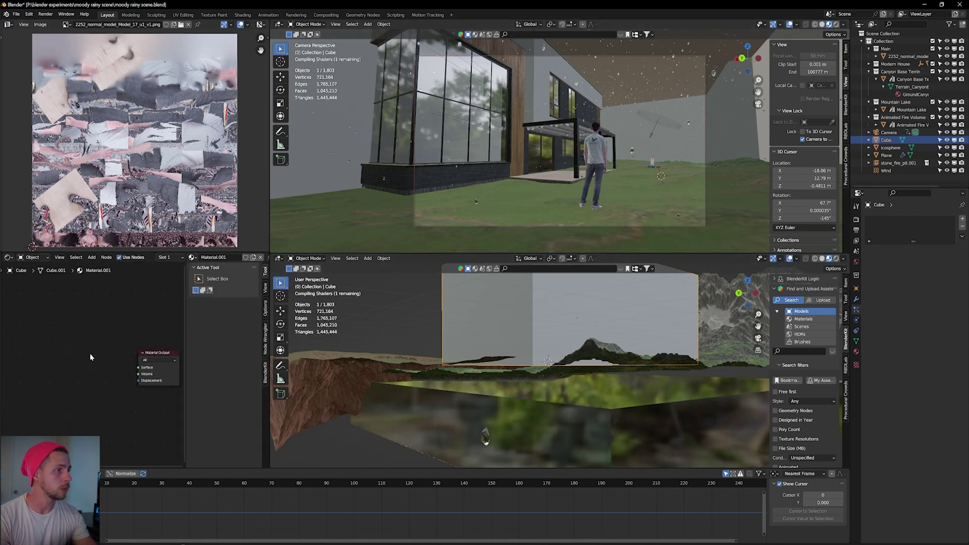
pyautogui.hotkey('shift', 'a')
pyautogui.click(92, 354)
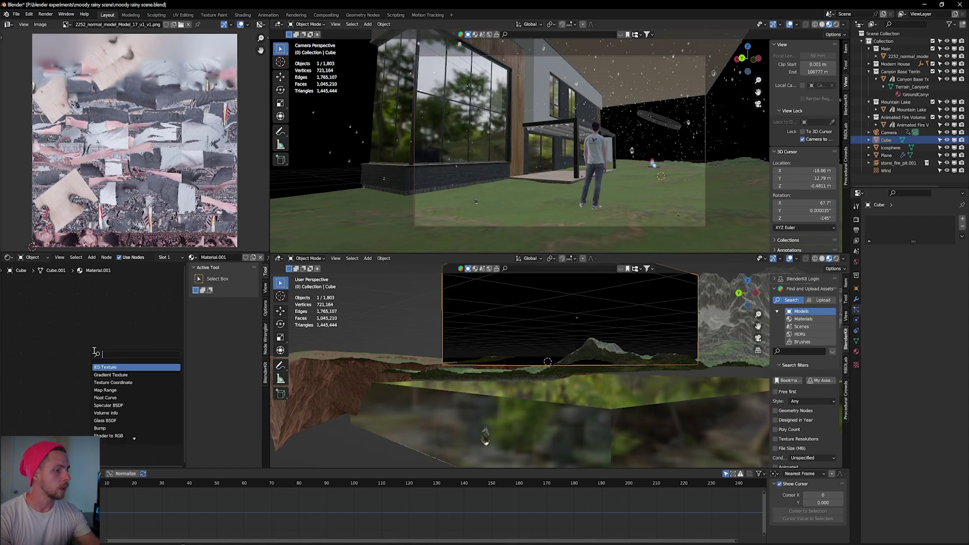
pyautogui.write('vol')
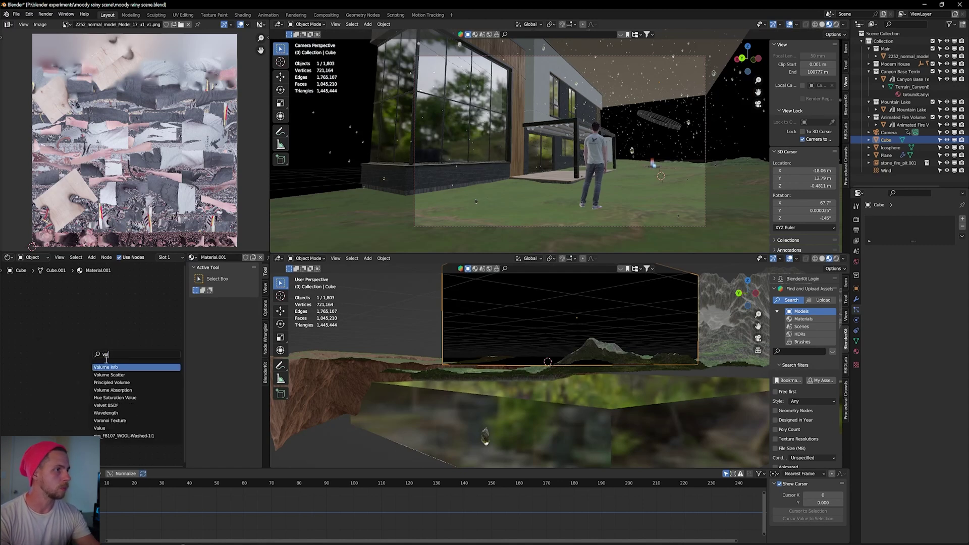
pyautogui.click(112, 374)
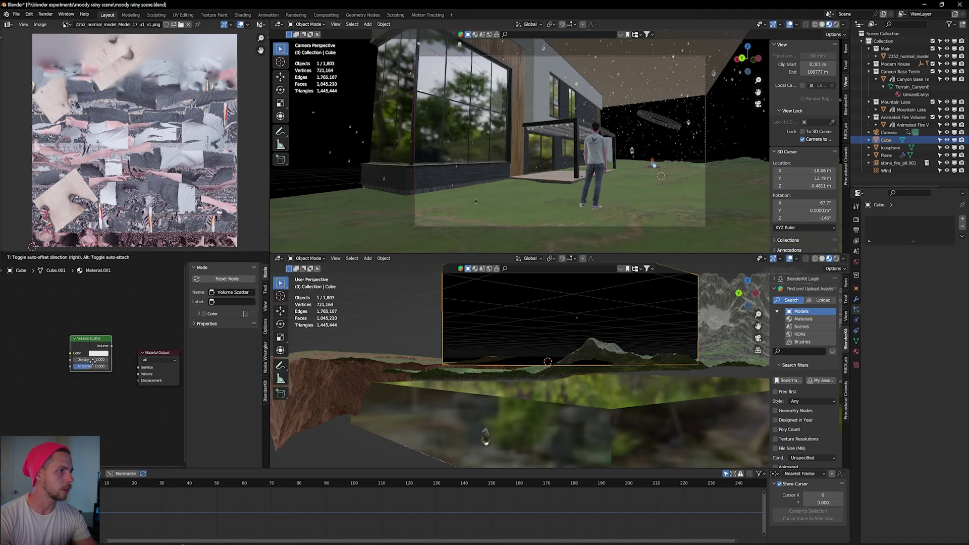
pyautogui.click(109, 356)
pyautogui.moveTo(110, 354); pyautogui.dragTo(140, 376)
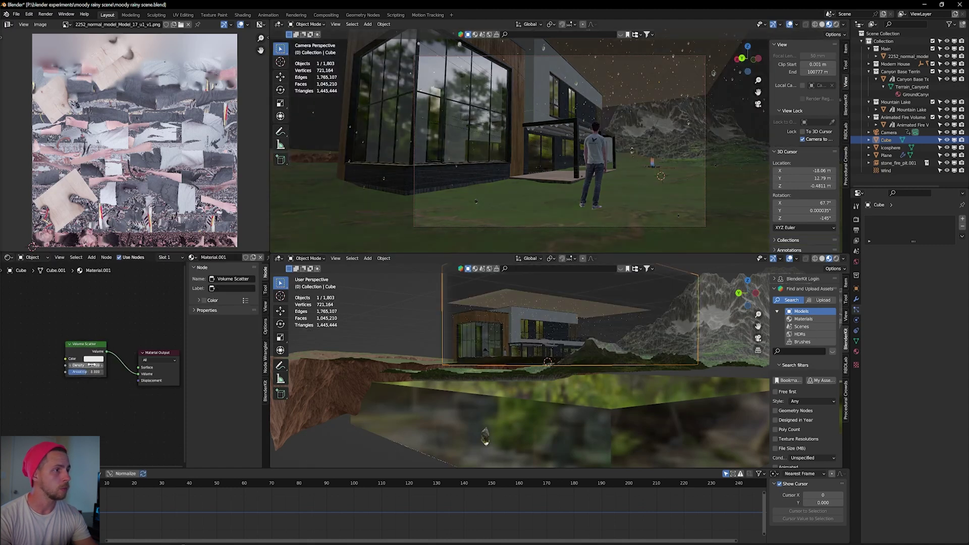
# Step: Set the Volume Scatter Anisotropy to 0.6 and Density to 0.001
pyautogui.click(88, 371)
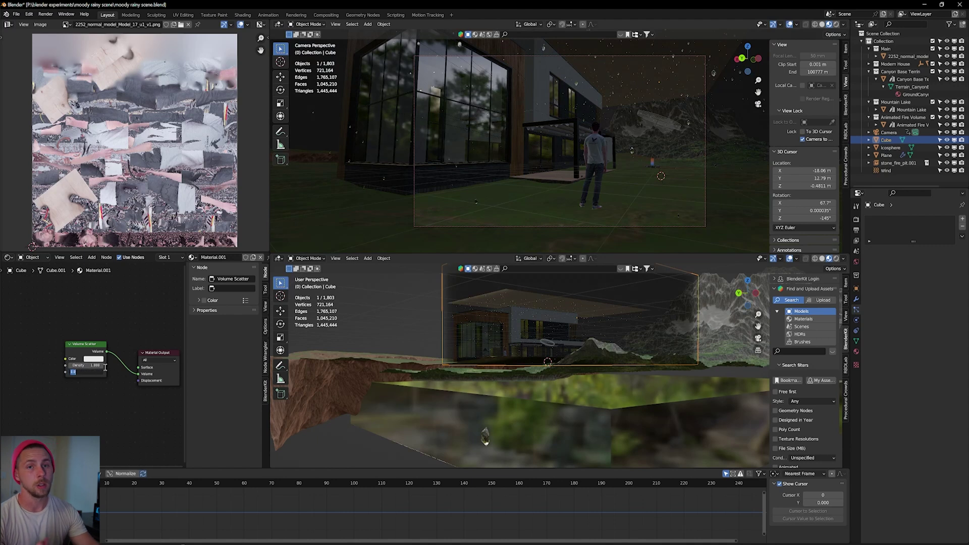
pyautogui.press('BackSpace')
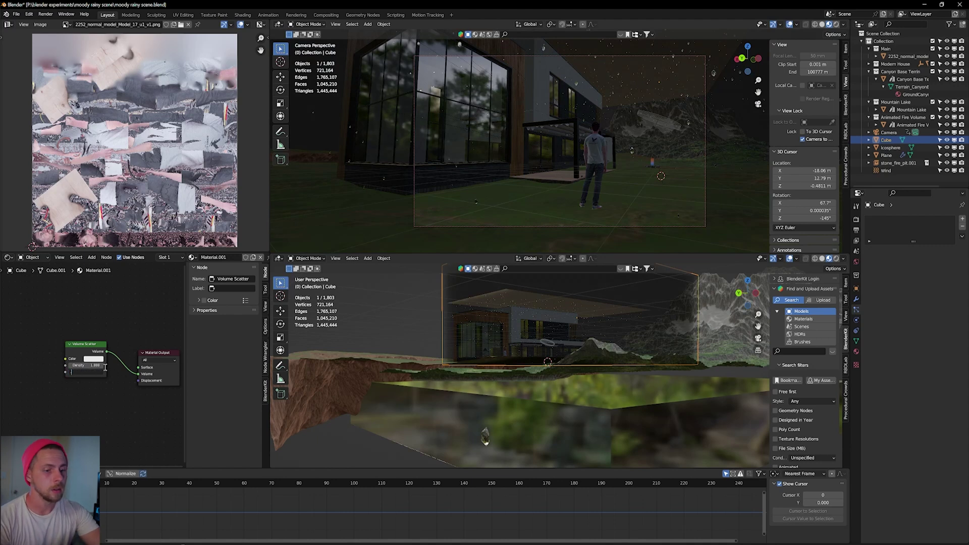
pyautogui.write('.6')
pyautogui.press('Return')
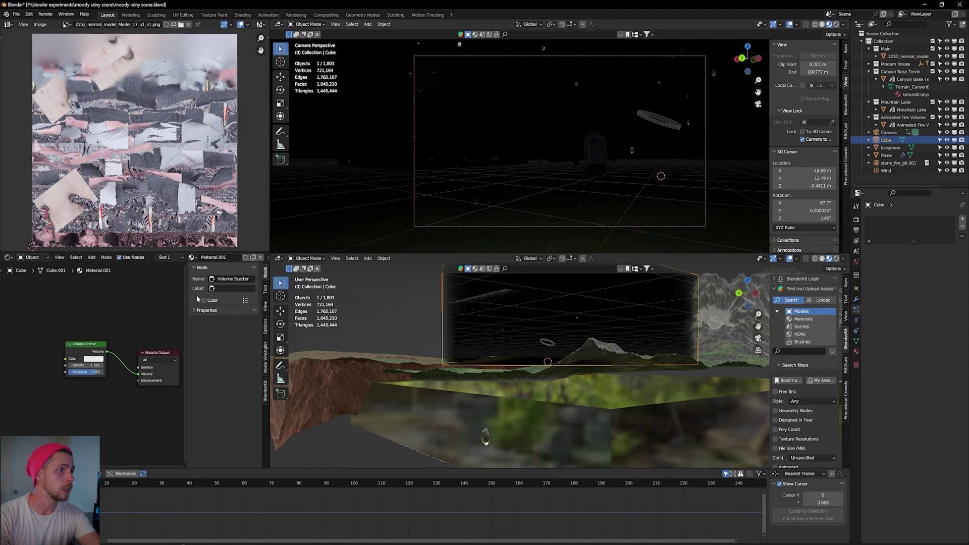
pyautogui.click(92, 365)
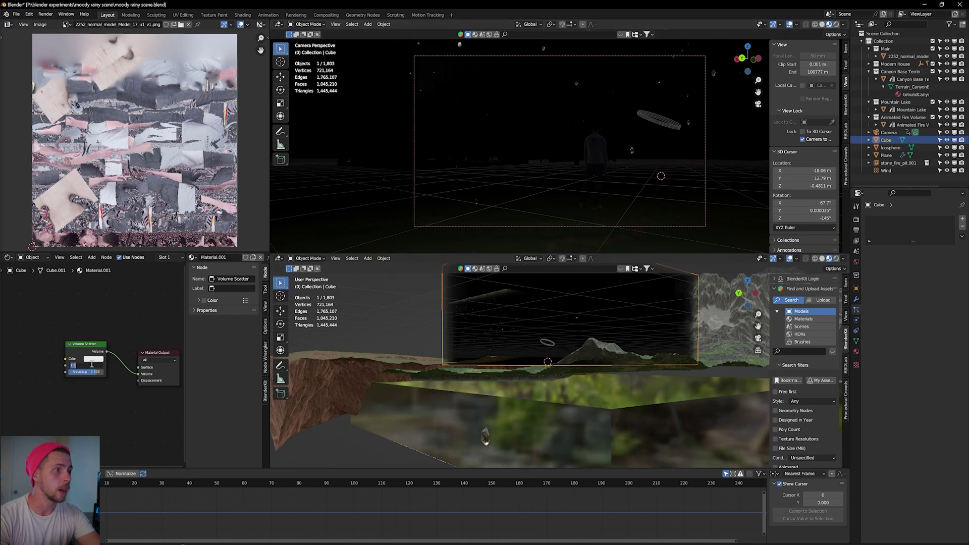
pyautogui.press('BackSpace')
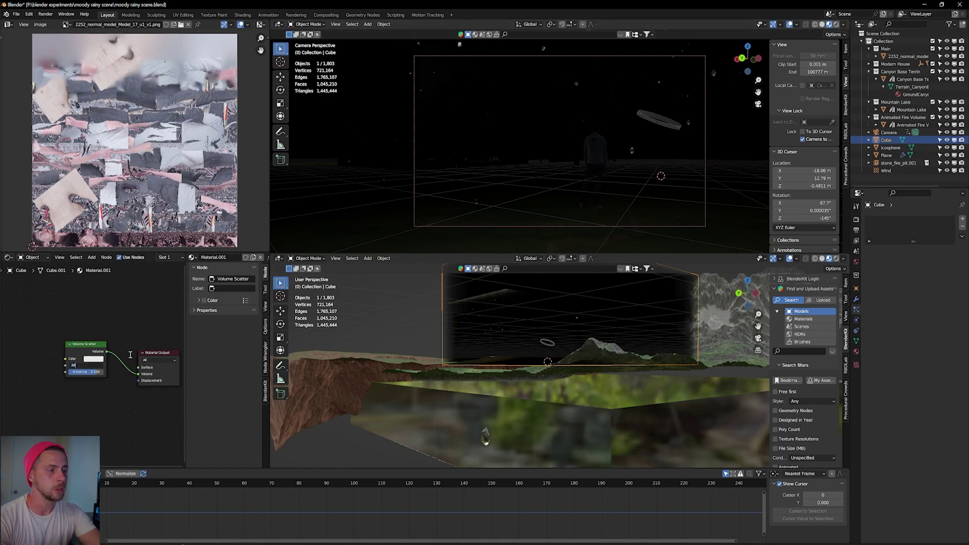
pyautogui.write('1')
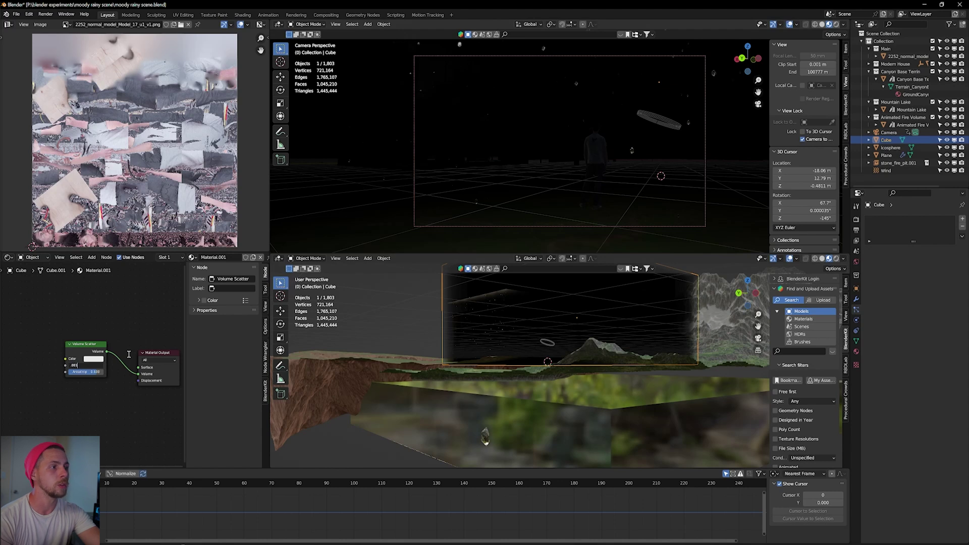
pyautogui.press('Return')
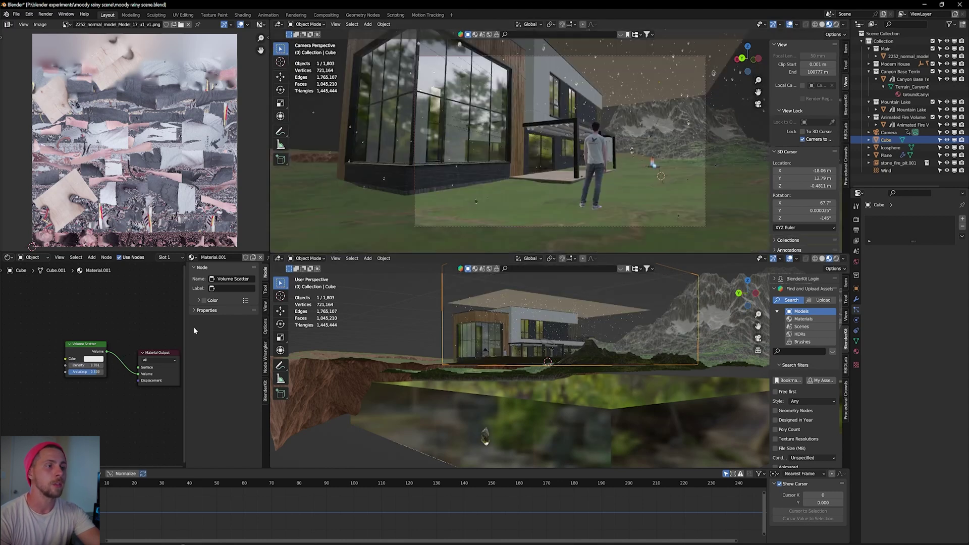
pyautogui.click(98, 365)
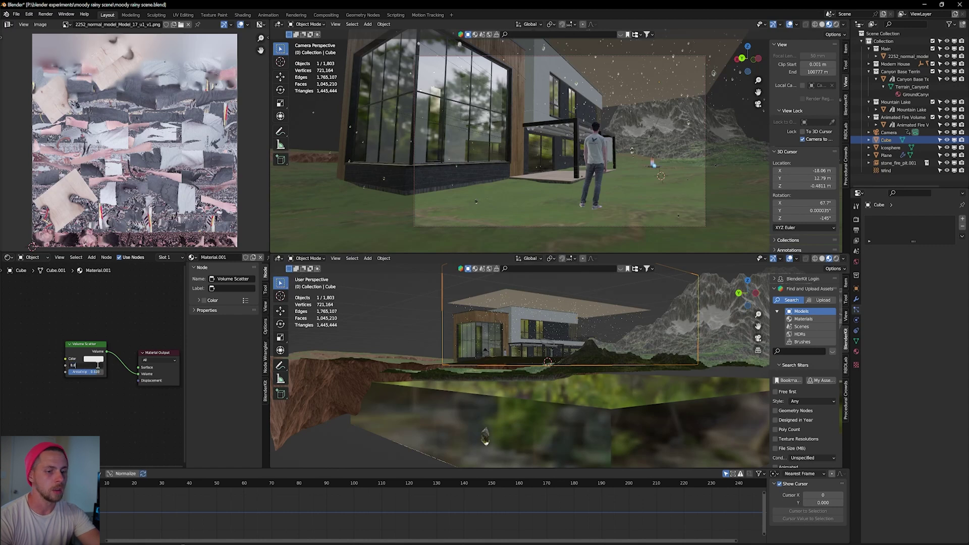
pyautogui.press('Return')
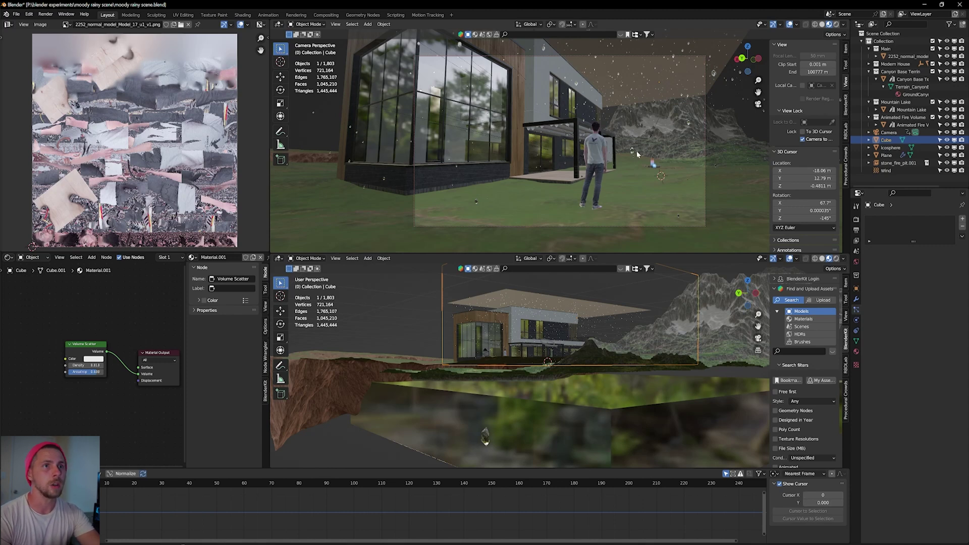
# Step: Render frame 0 from the camera and maximize the render window to inspect the fog
pyautogui.click(45, 14)
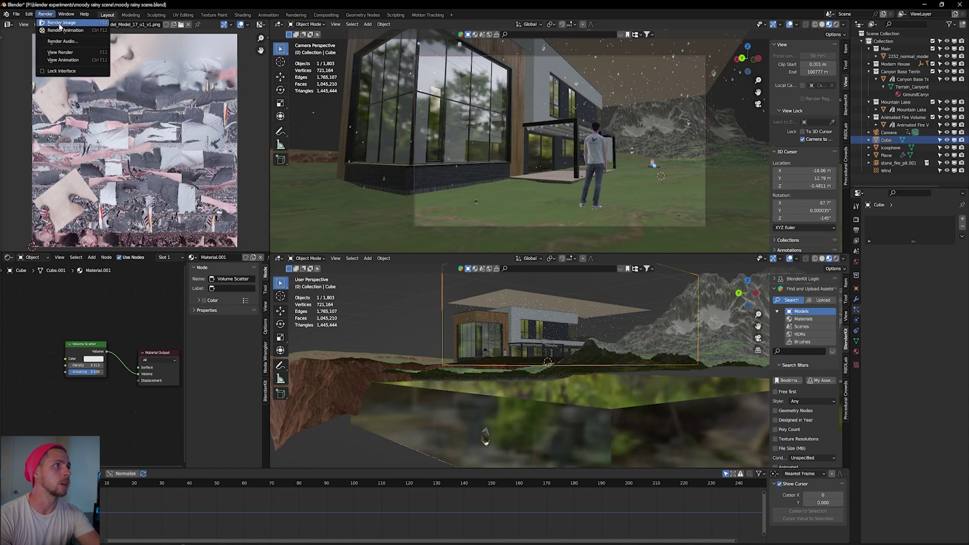
pyautogui.click(58, 24)
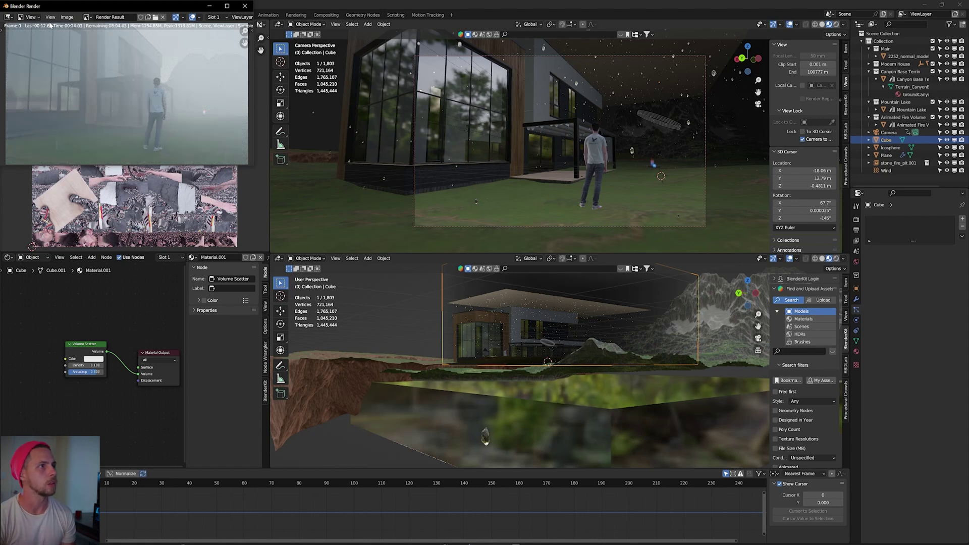
pyautogui.press('super+Up')
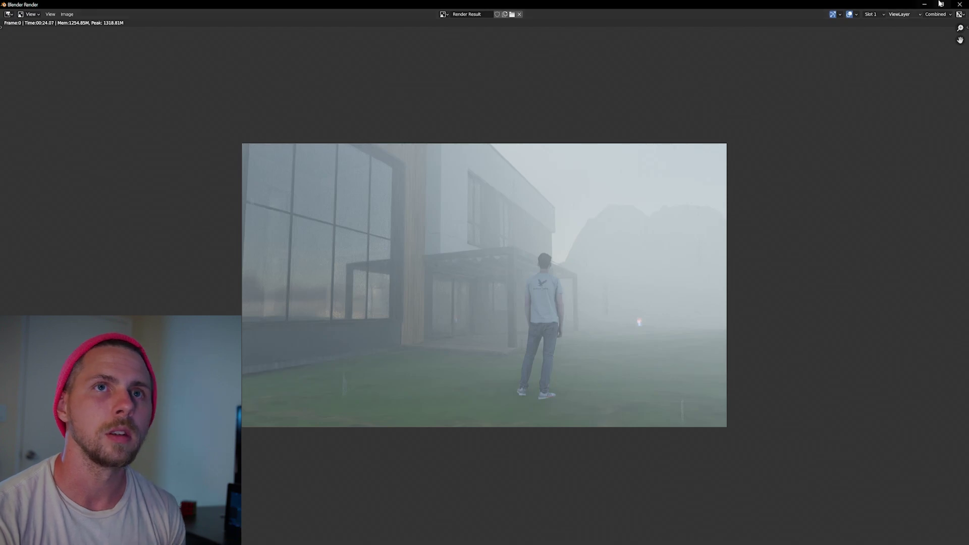
# Step: Add a Sun light, raise it along Z above the house, and tilt it
pyautogui.click(959, 5)
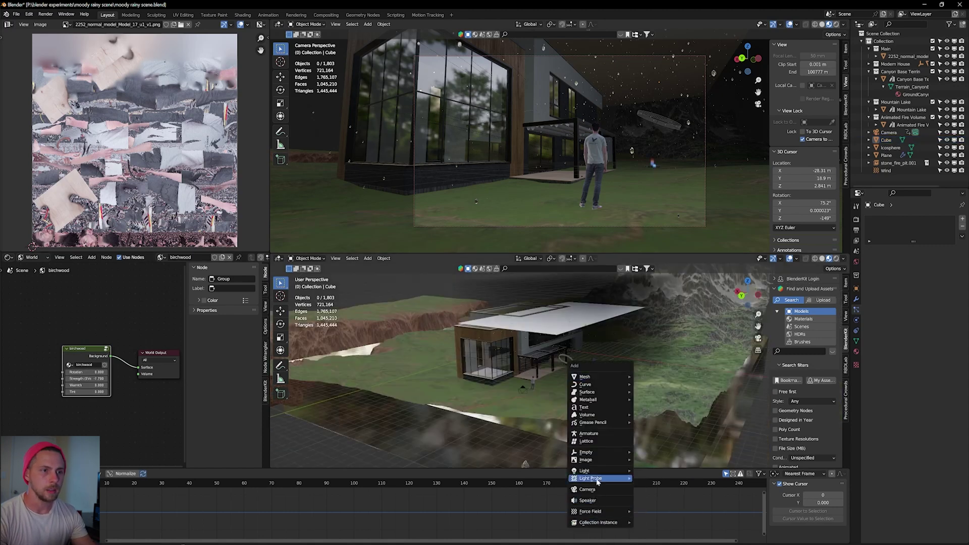
pyautogui.moveTo(598, 477)
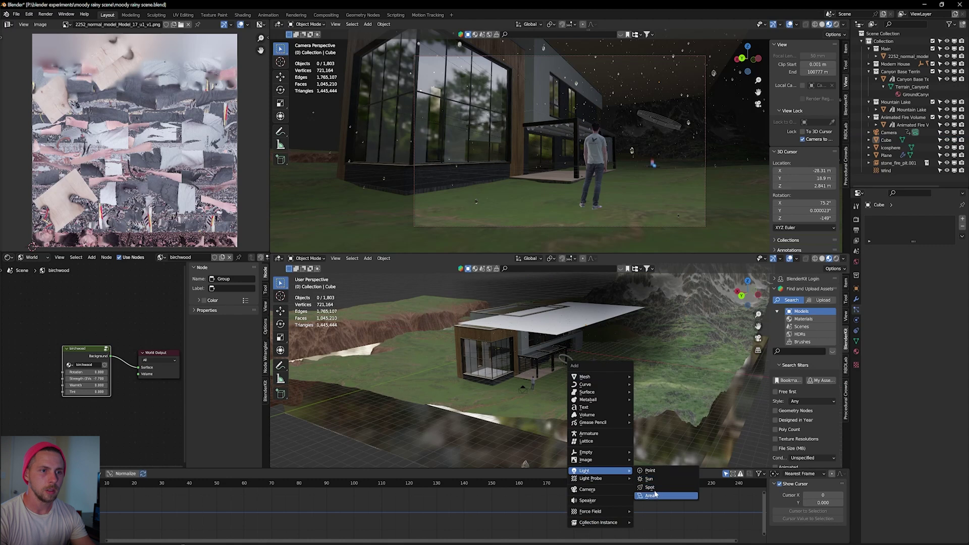
pyautogui.click(654, 480)
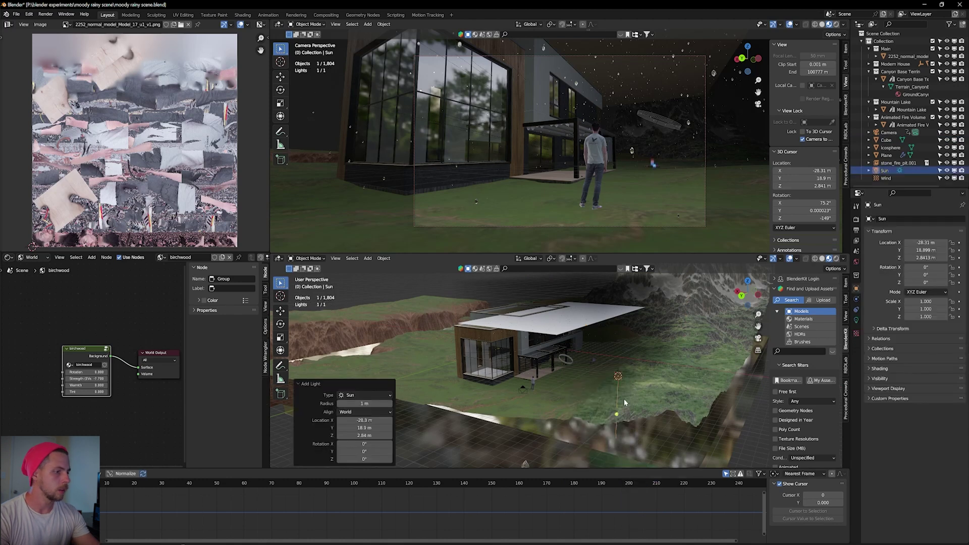
pyautogui.press('g')
pyautogui.press('z')
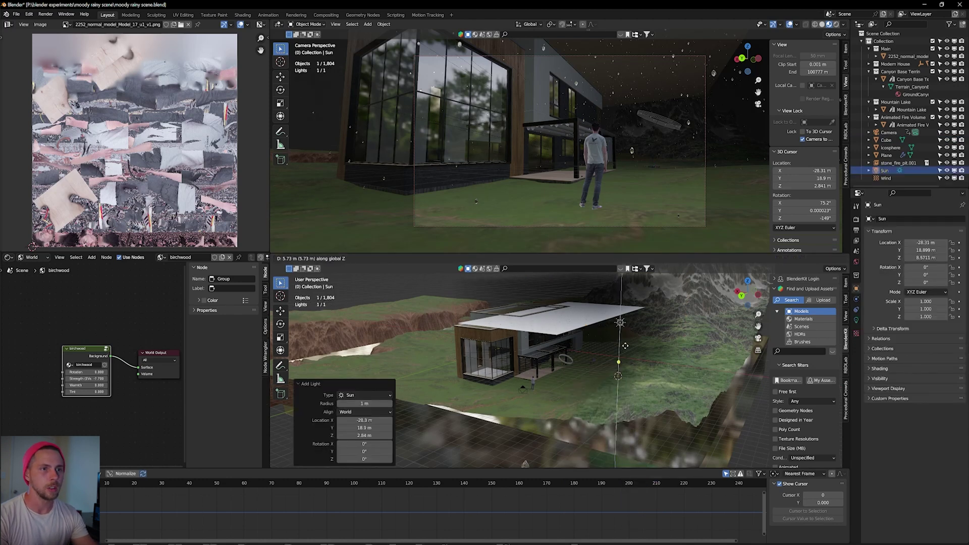
pyautogui.click(626, 350)
pyautogui.moveTo(617, 376); pyautogui.dragTo(604, 399, button='middle')
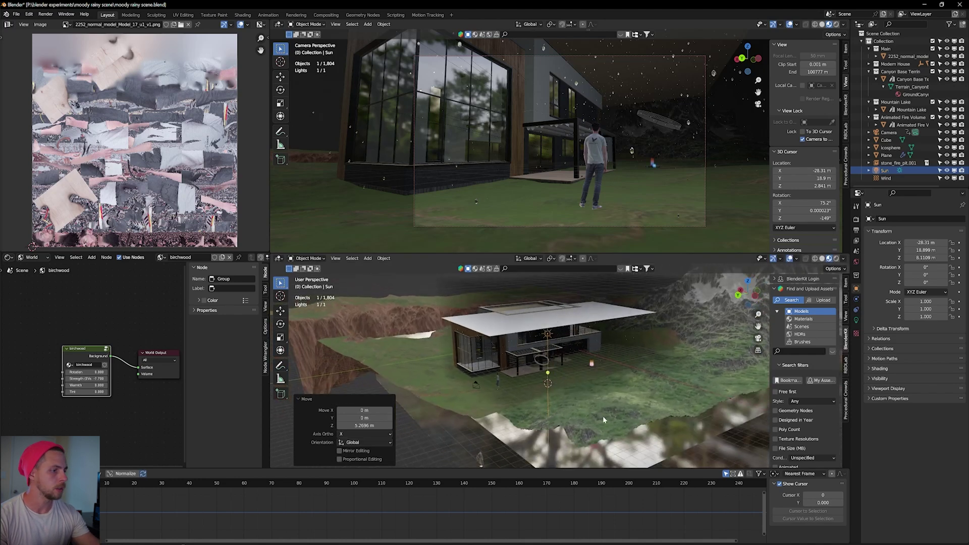
pyautogui.press('r')
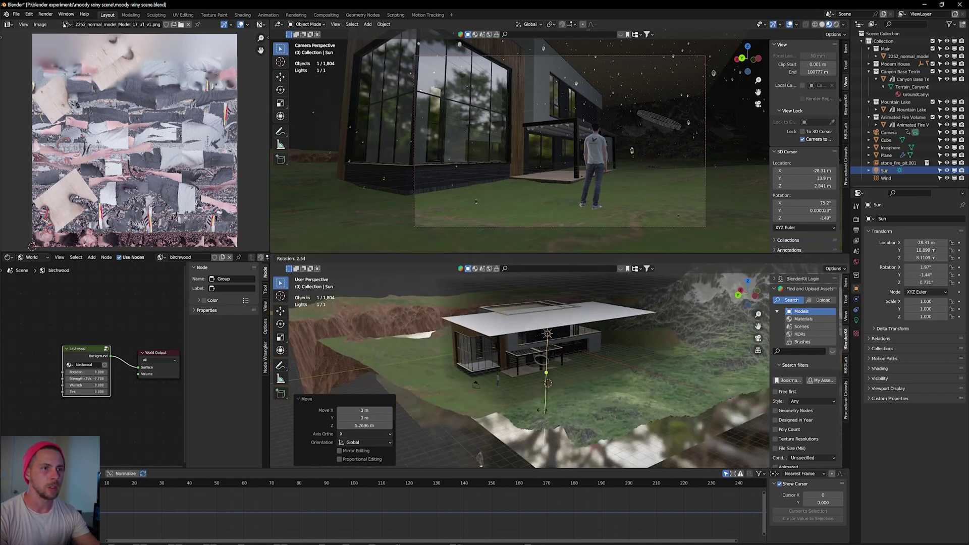
pyautogui.press('Return')
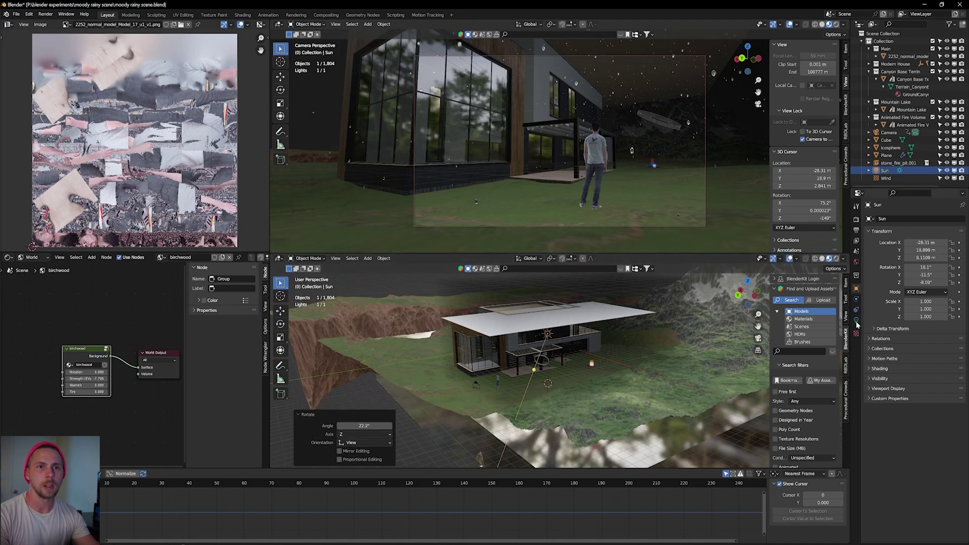
# Step: Tint the sun pale blue (hue 0.568, saturation 0.452) as moonlight
pyautogui.click(856, 320)
pyautogui.click(916, 262)
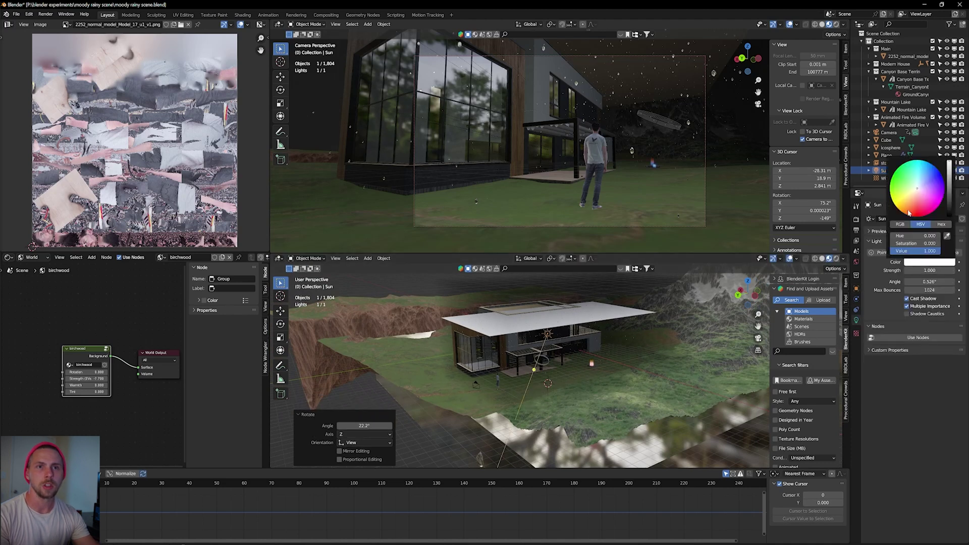
pyautogui.moveTo(918, 194); pyautogui.dragTo(919, 182)
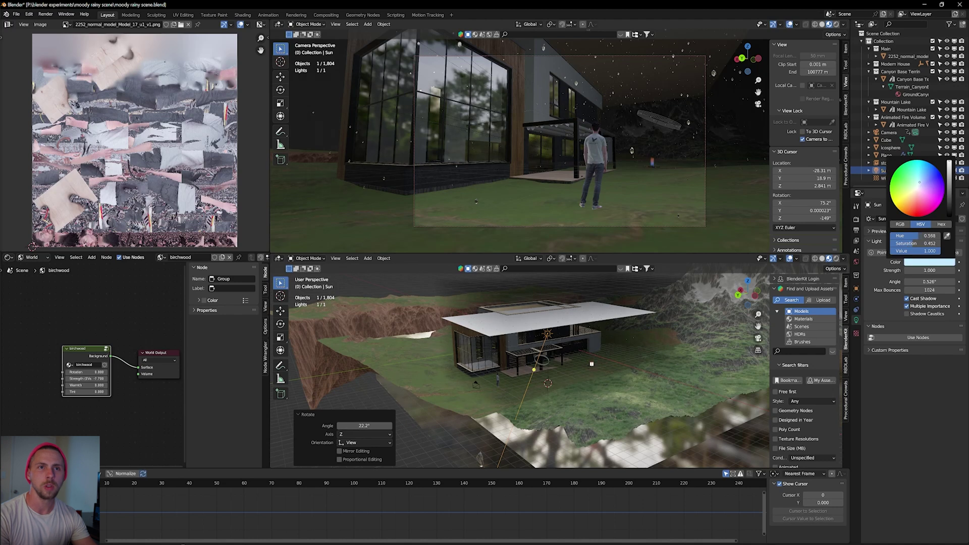
pyautogui.click(490, 279)
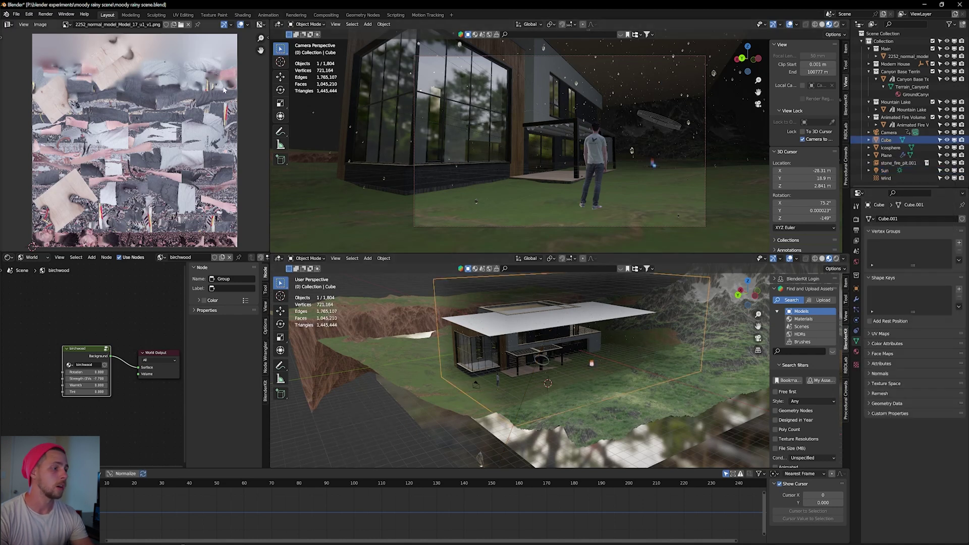
# Step: Render the moonlit scene again and inspect the dark bluish foggy result
pyautogui.click(45, 15)
pyautogui.click(58, 21)
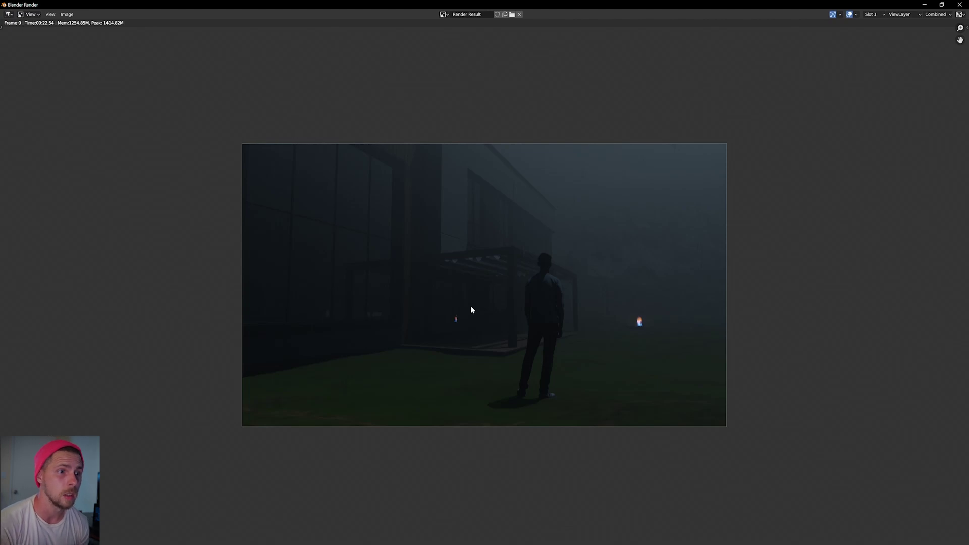
pyautogui.scroll(1, 472, 310)
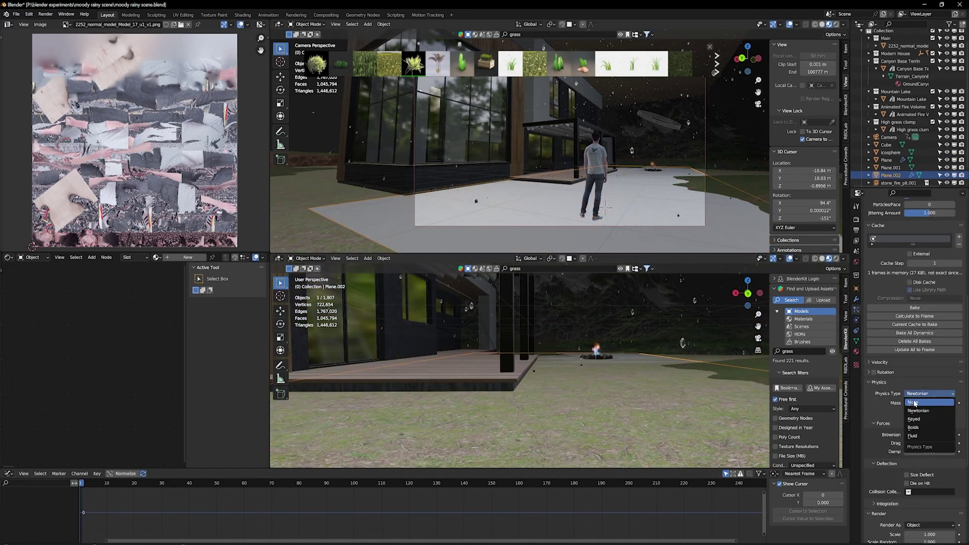
# Step: Set the ground plane's particles to render as instances of the High grass clump object
pyautogui.click(908, 419)
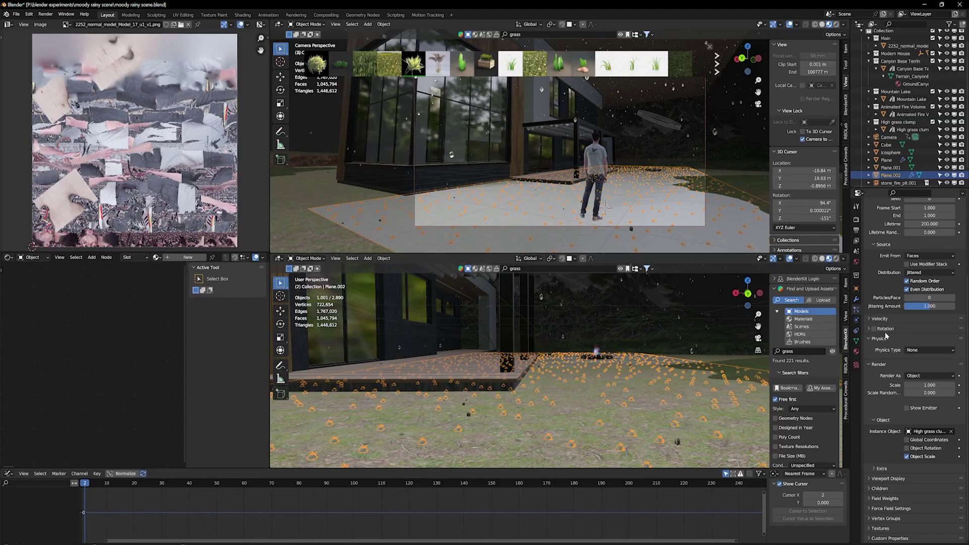
pyautogui.scroll(5, 886, 336)
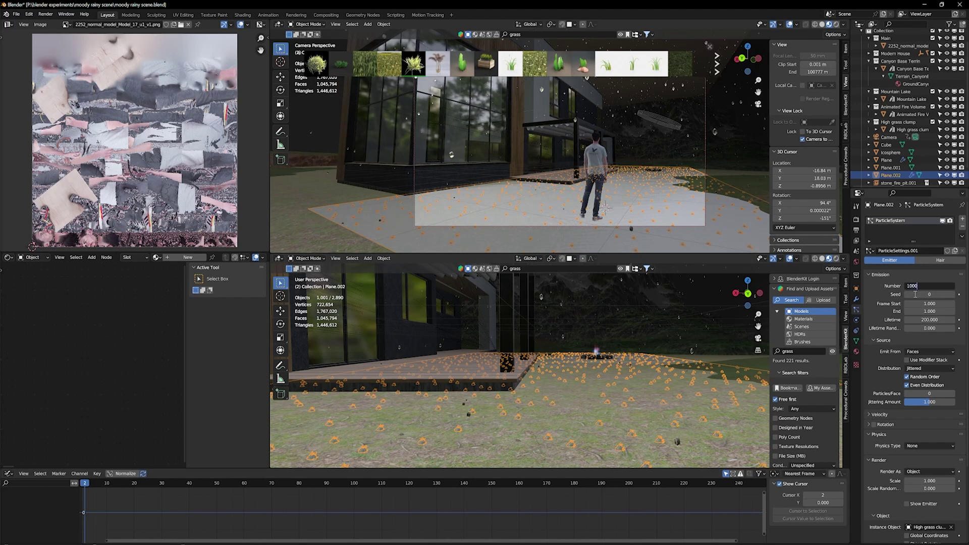
# Step: Confirm 10000 as the grass particle Emission Number to densely cover the ground
pyautogui.press('Return')
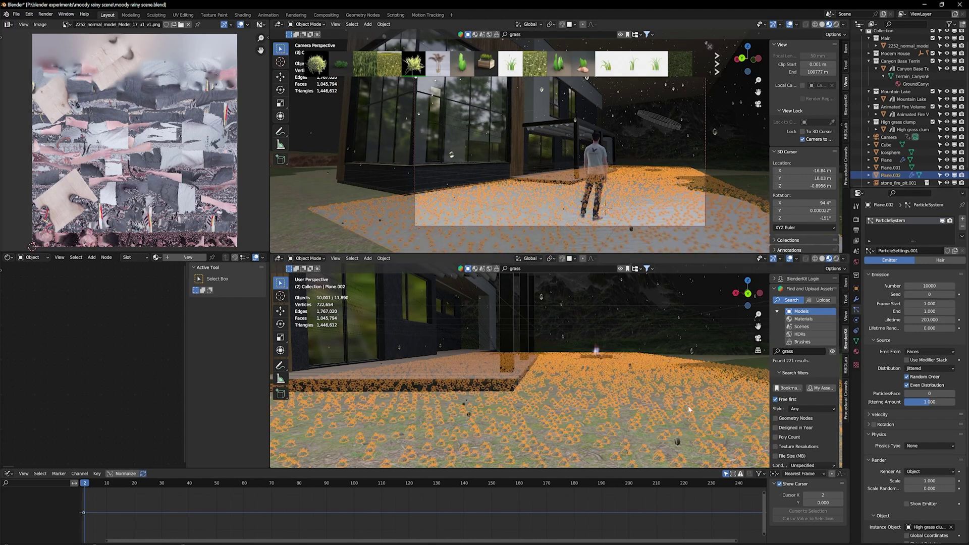